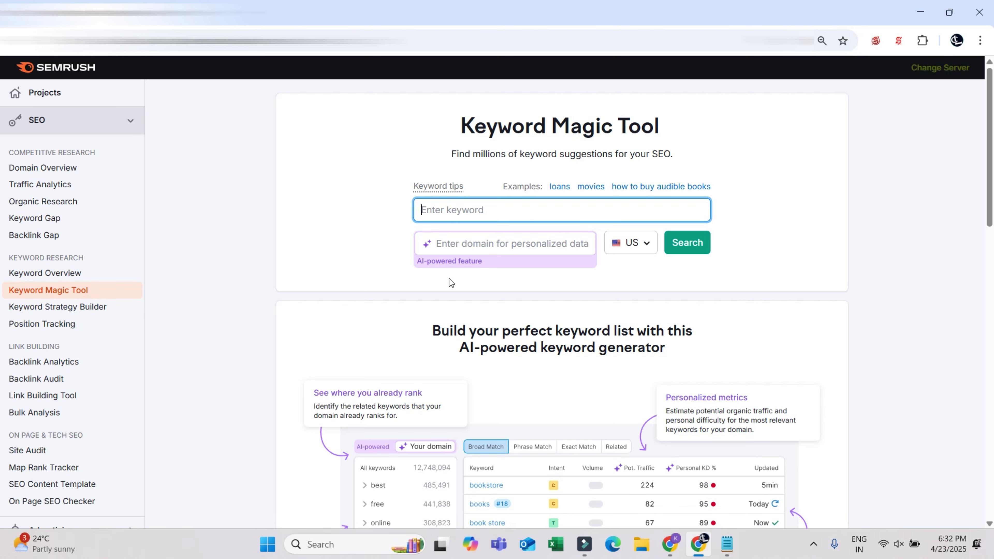
- Search the Keyword Magic Tool for "email marketing" with India as the target country
{"action": "type", "text": "email marketing"}
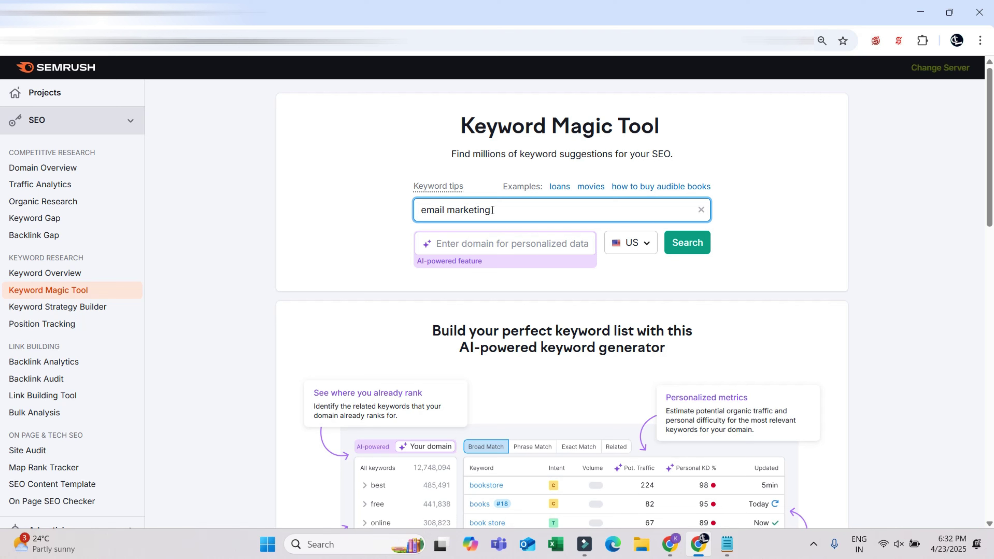
{"action": "left_click", "coordinate": [639, 253]}
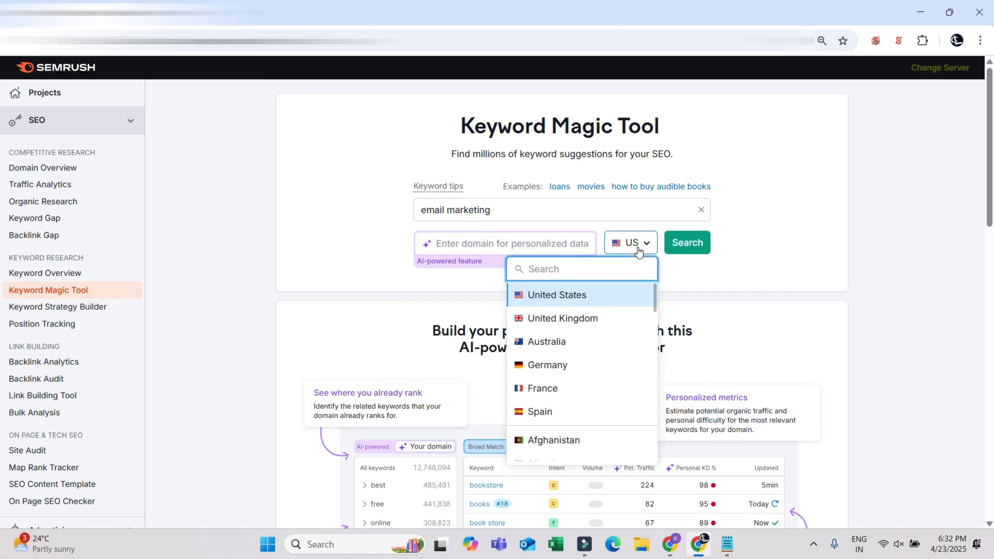
{"action": "type", "text": "inda"}
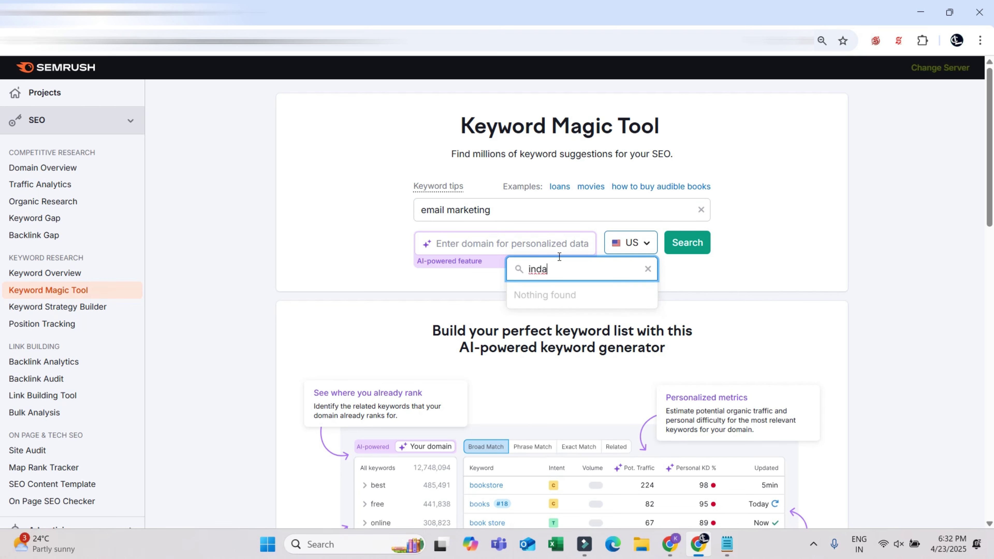
{"action": "key", "text": "BackSpace"}
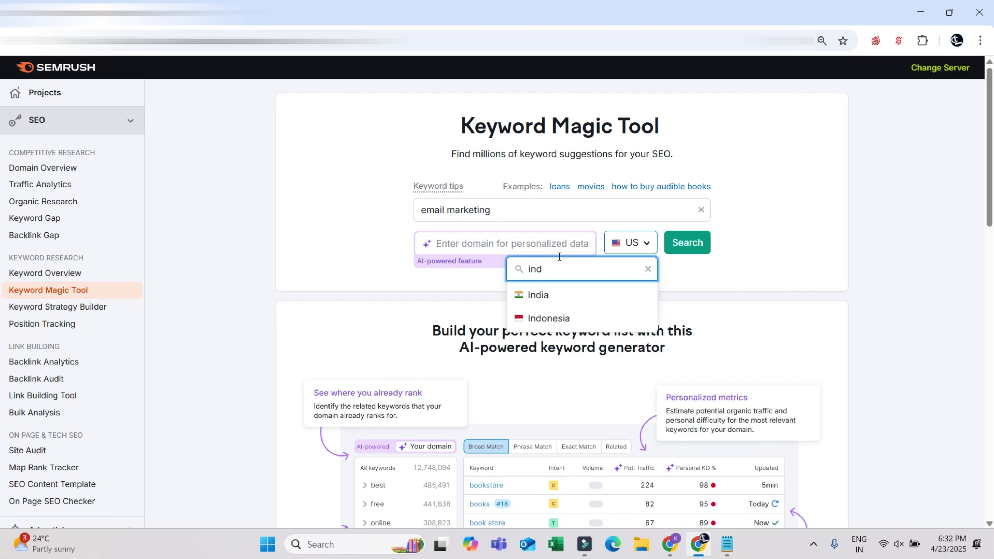
{"action": "left_click", "coordinate": [545, 301]}
{"action": "left_click", "coordinate": [678, 246]}
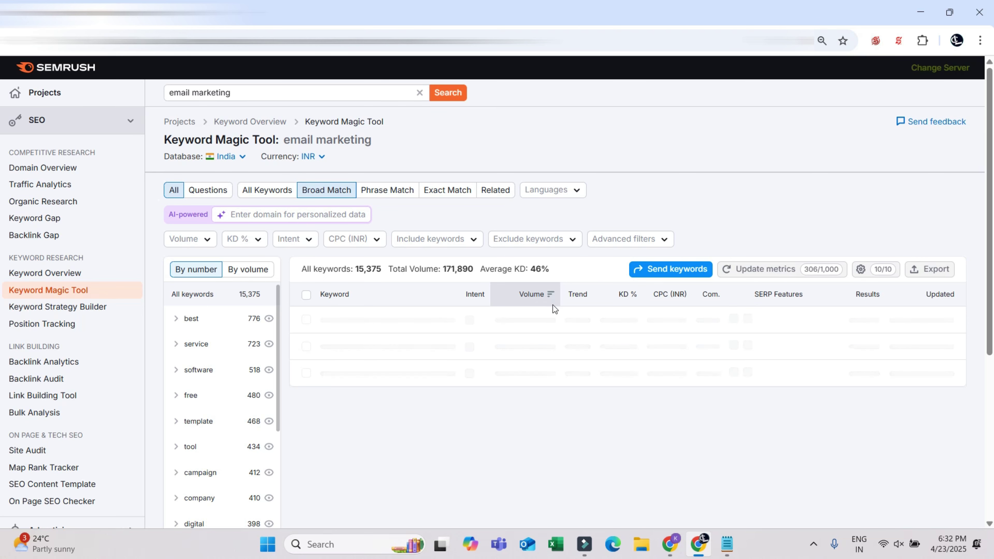
- Review the keyword results, checking the search volume and keyword difficulty of the main term "email marketing"
{"action": "scroll", "coordinate": [700, 266], "scroll_direction": "down", "scroll_amount": 3}
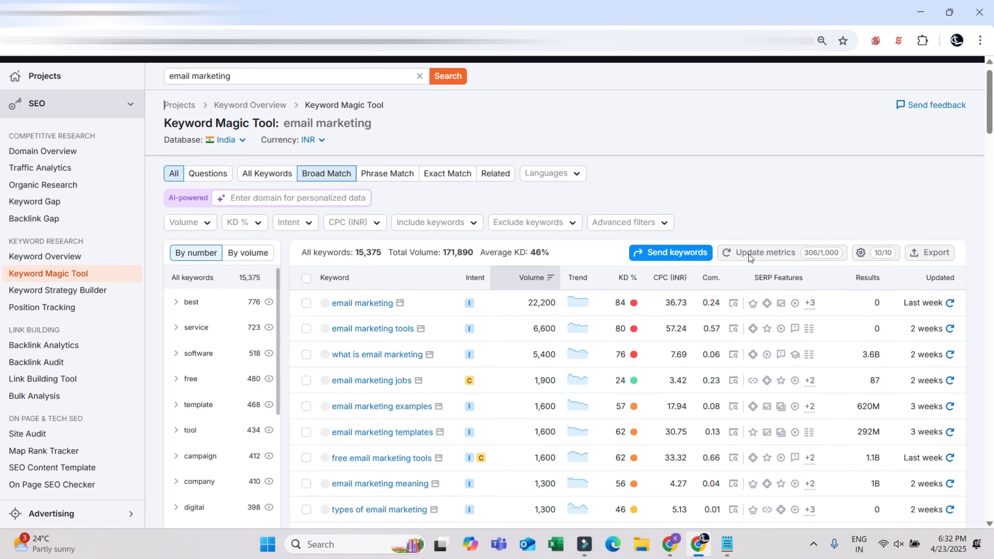
{"action": "scroll", "coordinate": [684, 298], "scroll_direction": "down", "scroll_amount": 8}
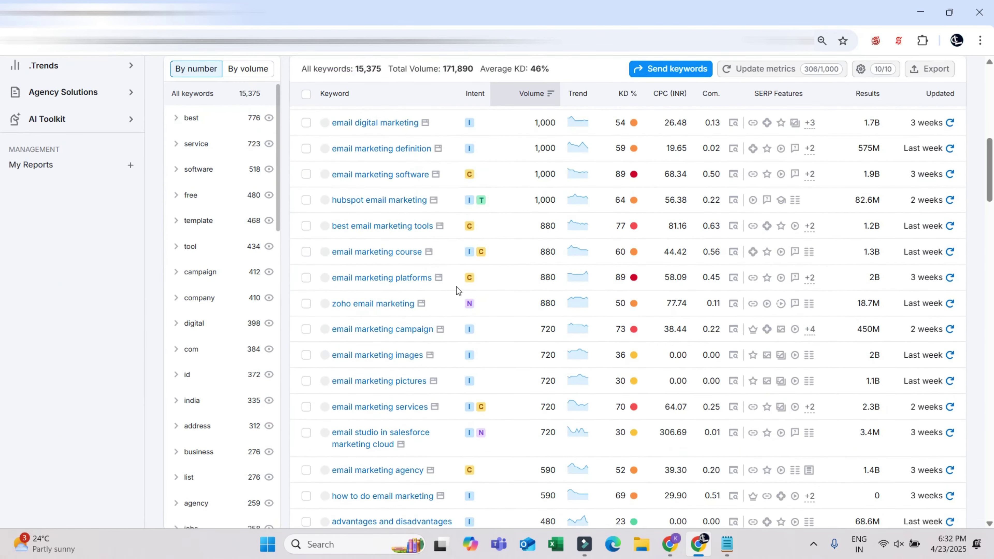
{"action": "scroll", "coordinate": [642, 295], "scroll_direction": "up", "scroll_amount": 10}
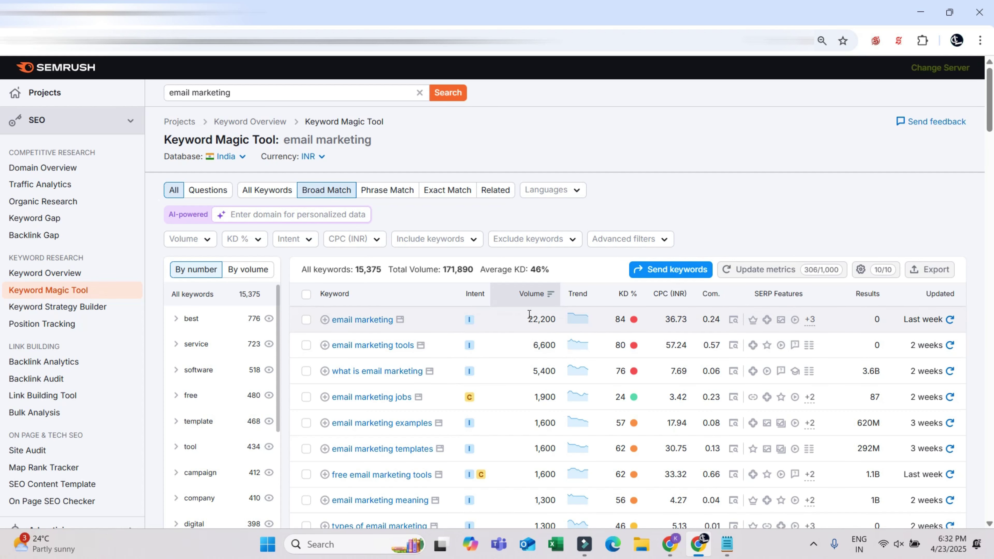
{"action": "left_click_drag", "start_coordinate": [526, 318], "coordinate": [554, 317]}
{"action": "double_click", "coordinate": [620, 319]}
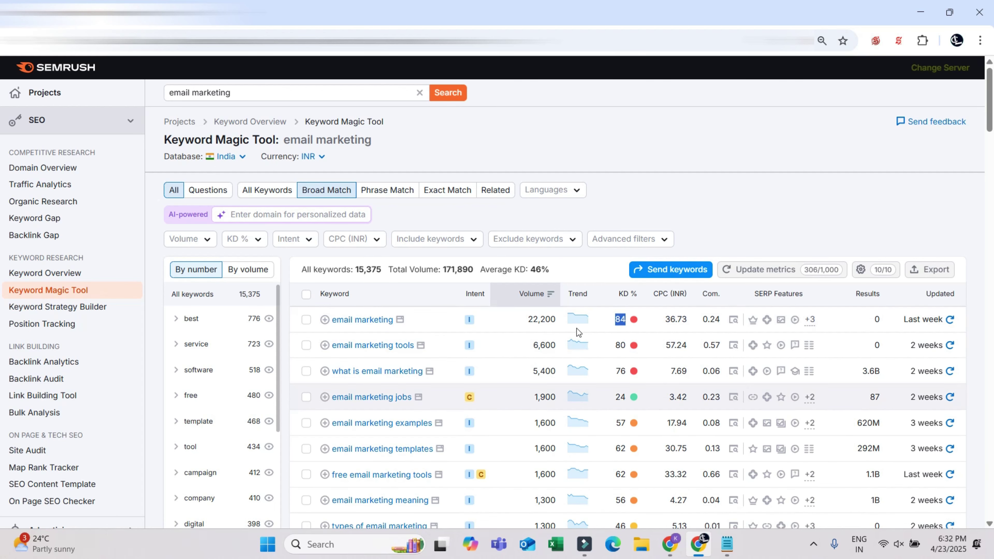
- Scan the lower-volume keywords and examine the long-tail entry "how much important is the authentication process in email marketing"
{"action": "scroll", "coordinate": [581, 393], "scroll_direction": "down", "scroll_amount": 3}
{"action": "scroll", "coordinate": [579, 423], "scroll_direction": "down", "scroll_amount": 15}
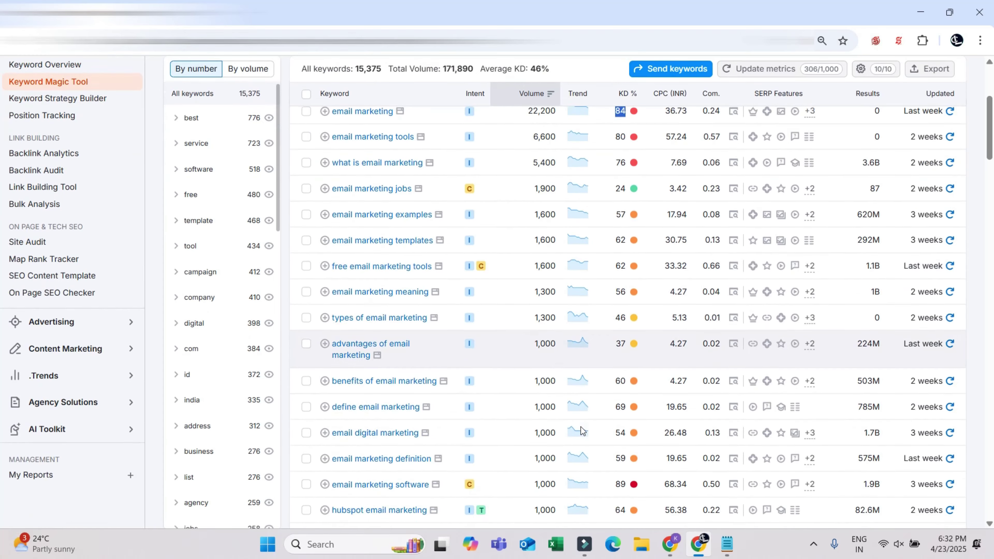
{"action": "scroll", "coordinate": [584, 420], "scroll_direction": "down", "scroll_amount": 3}
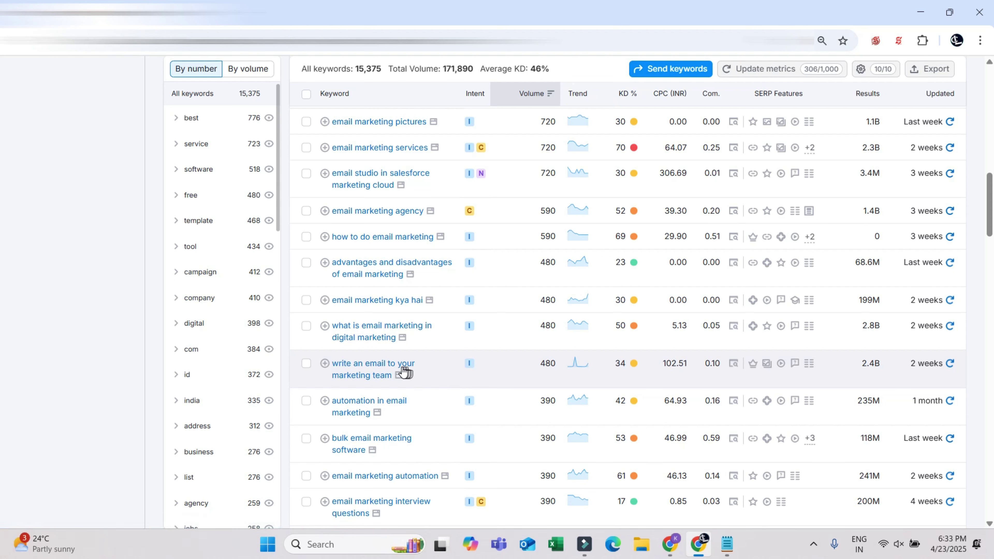
{"action": "scroll", "coordinate": [592, 376], "scroll_direction": "down", "scroll_amount": 9}
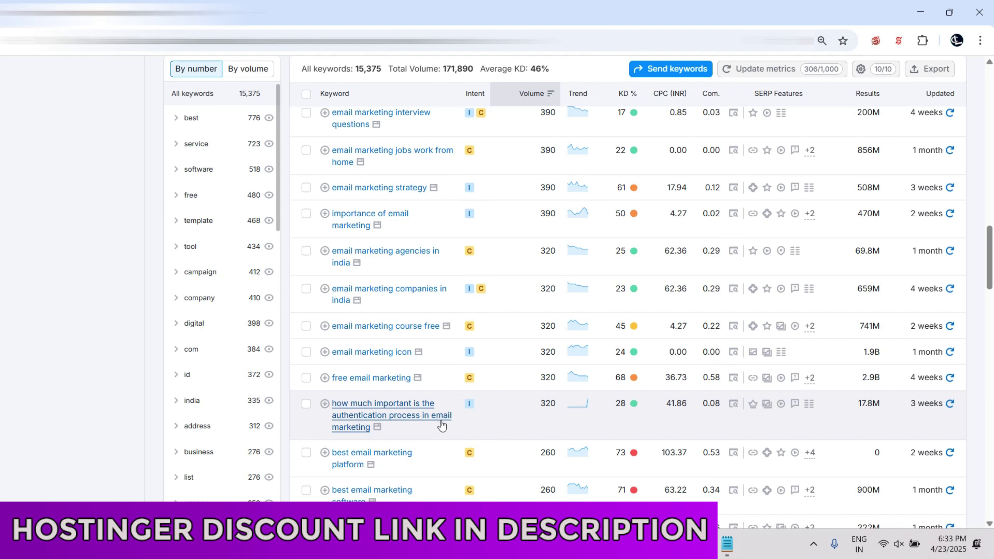
{"action": "scroll", "coordinate": [535, 433], "scroll_direction": "down", "scroll_amount": 4}
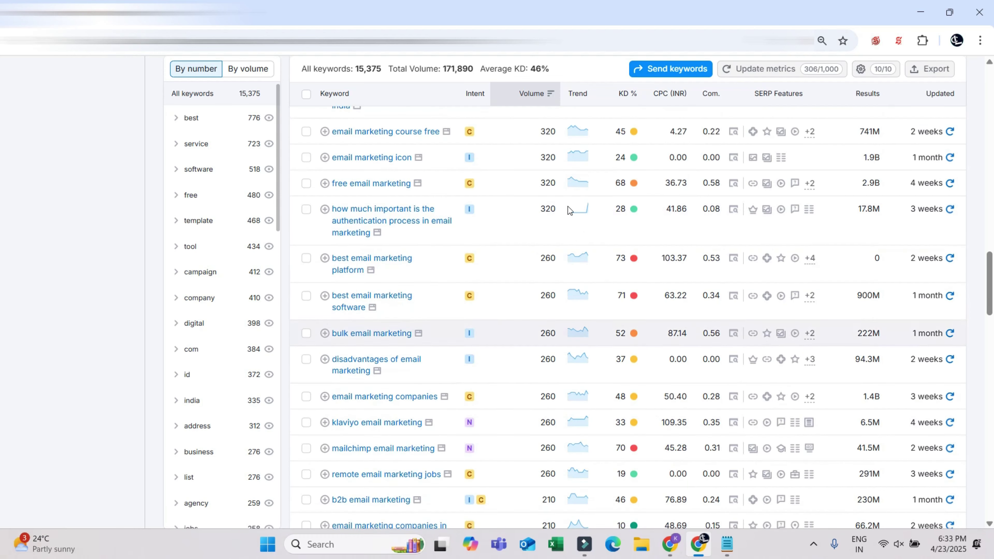
{"action": "scroll", "coordinate": [546, 424], "scroll_direction": "down", "scroll_amount": 4}
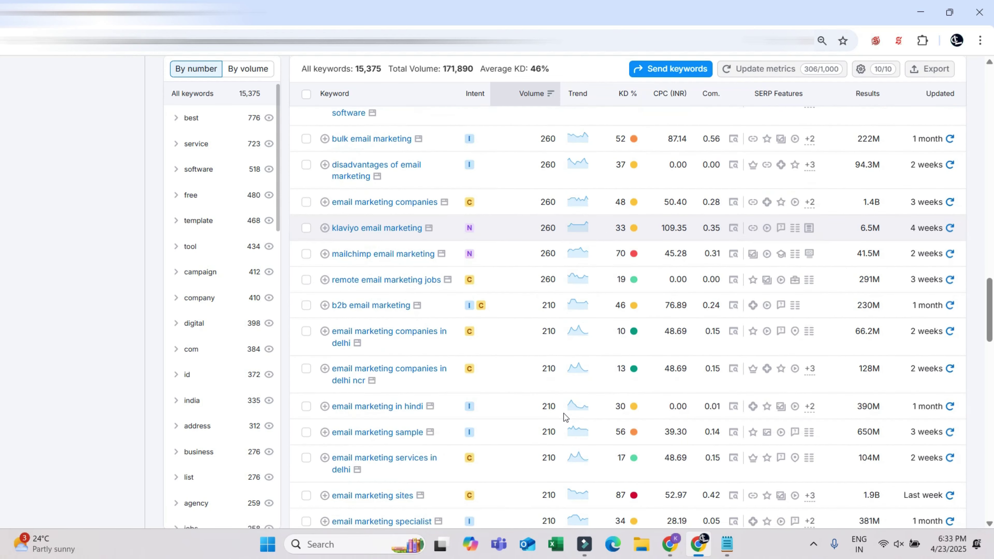
{"action": "scroll", "coordinate": [597, 308], "scroll_direction": "up", "scroll_amount": 6}
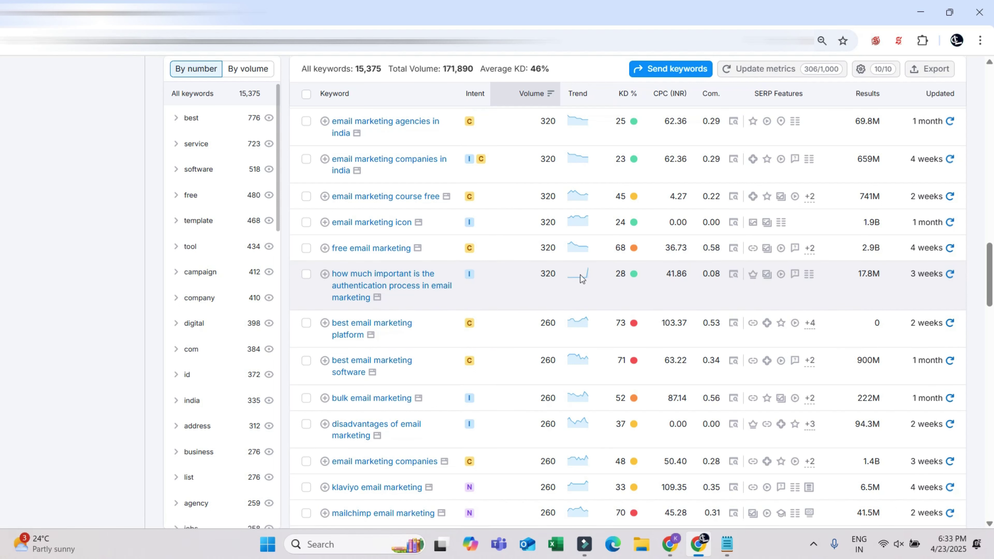
{"action": "left_click_drag", "start_coordinate": [332, 273], "coordinate": [378, 307]}
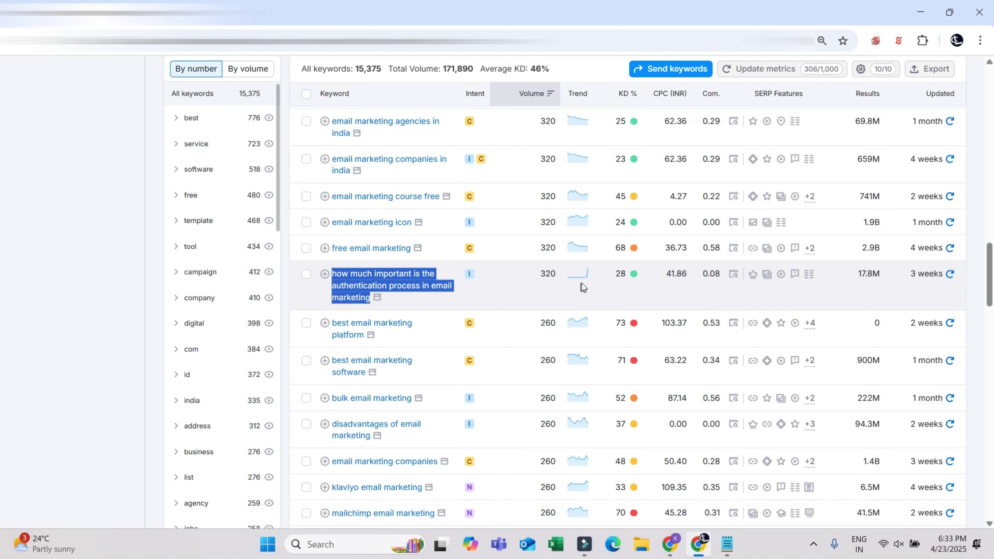
- Compare search volume, trend and keyword difficulty across the rest of the list, including the highest-volume keywords
{"action": "scroll", "coordinate": [513, 311], "scroll_direction": "down", "scroll_amount": 5}
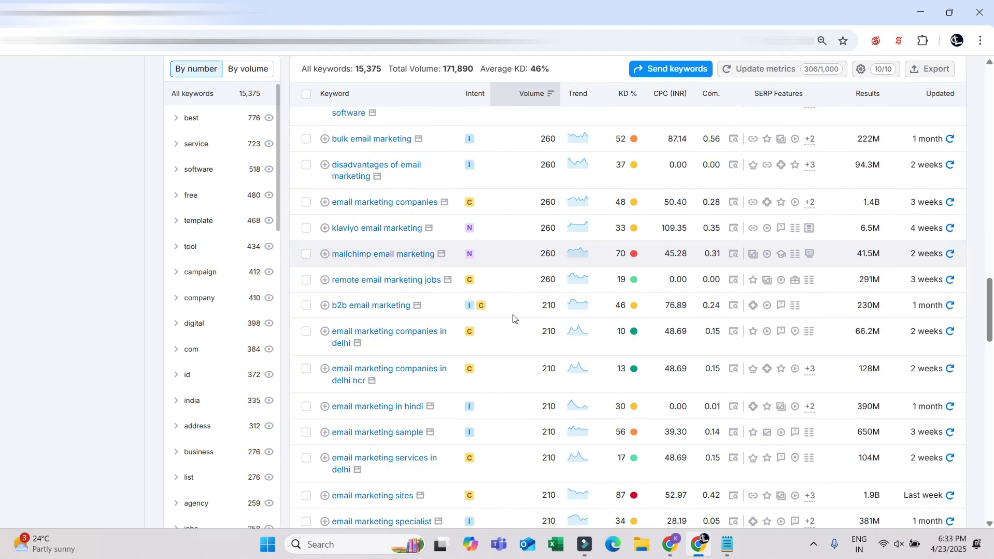
{"action": "scroll", "coordinate": [475, 250], "scroll_direction": "up", "scroll_amount": 1}
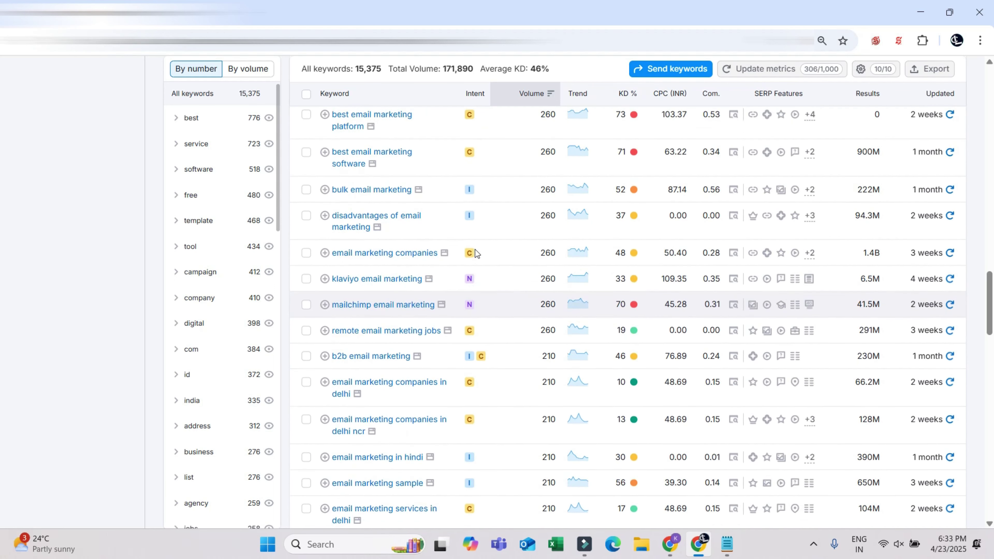
{"action": "scroll", "coordinate": [475, 249], "scroll_direction": "up", "scroll_amount": 2}
{"action": "scroll", "coordinate": [518, 307], "scroll_direction": "down", "scroll_amount": 5}
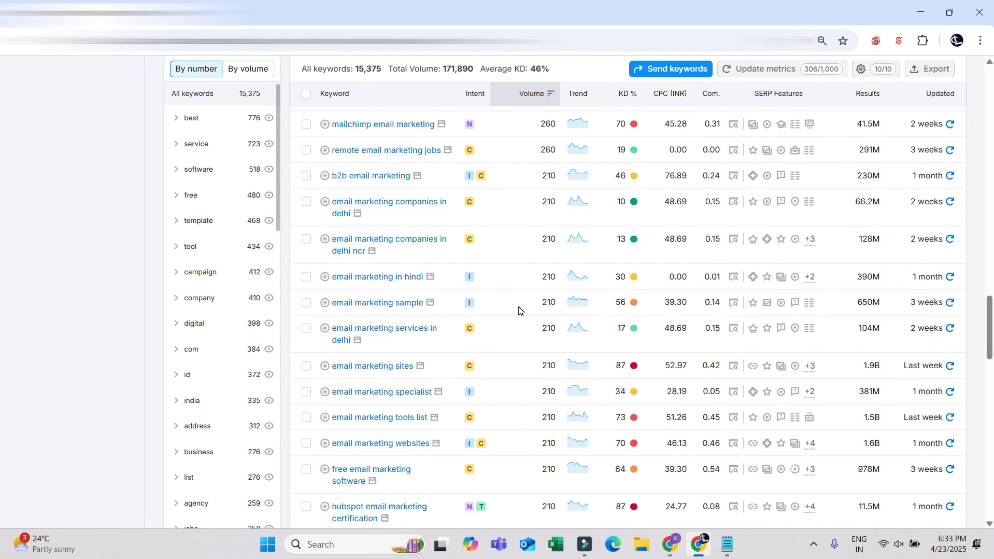
{"action": "scroll", "coordinate": [519, 310], "scroll_direction": "down", "scroll_amount": 2}
{"action": "scroll", "coordinate": [520, 309], "scroll_direction": "down", "scroll_amount": 4}
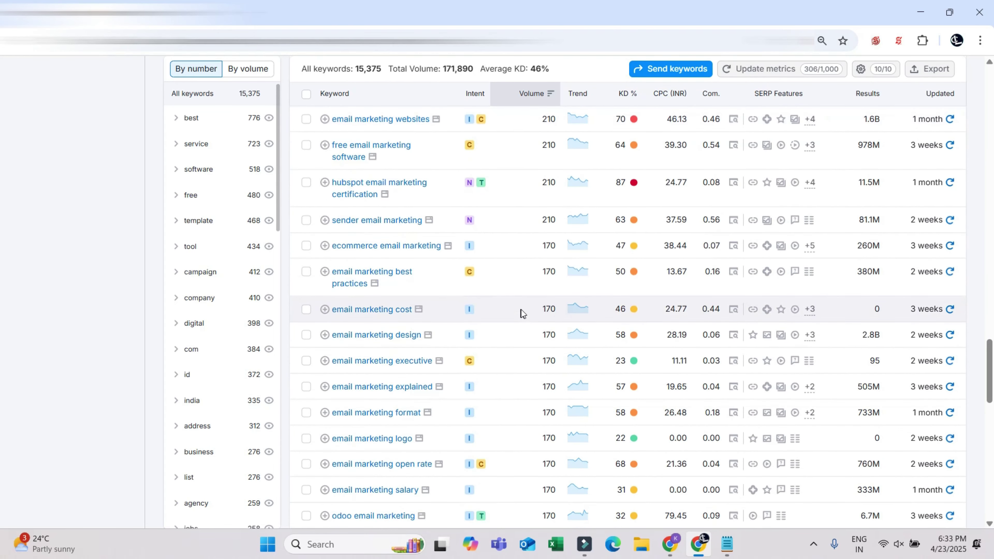
{"action": "scroll", "coordinate": [522, 310], "scroll_direction": "up", "scroll_amount": 15}
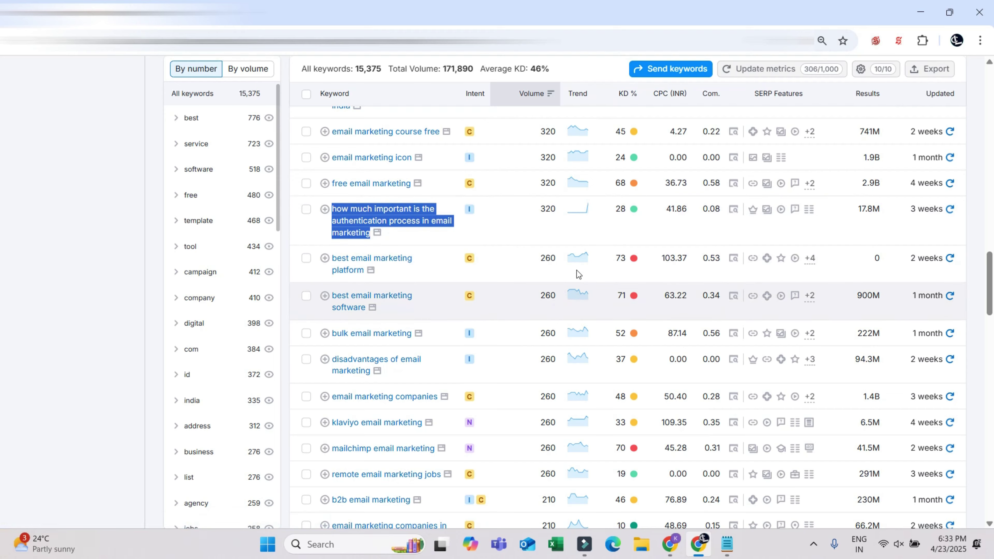
{"action": "scroll", "coordinate": [558, 320], "scroll_direction": "down", "scroll_amount": 1}
{"action": "scroll", "coordinate": [556, 320], "scroll_direction": "down", "scroll_amount": 20}
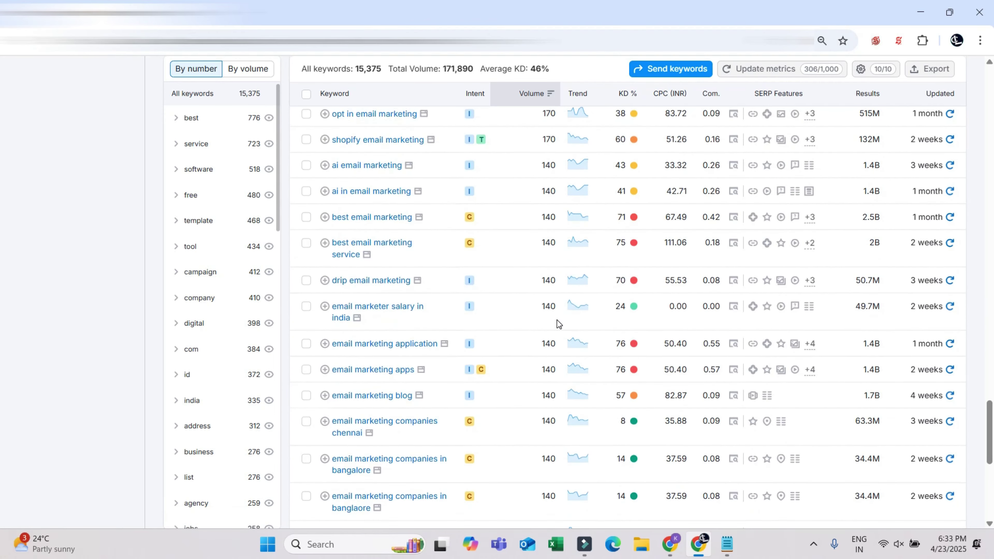
{"action": "scroll", "coordinate": [559, 327], "scroll_direction": "down", "scroll_amount": 5}
{"action": "scroll", "coordinate": [564, 313], "scroll_direction": "up", "scroll_amount": 15}
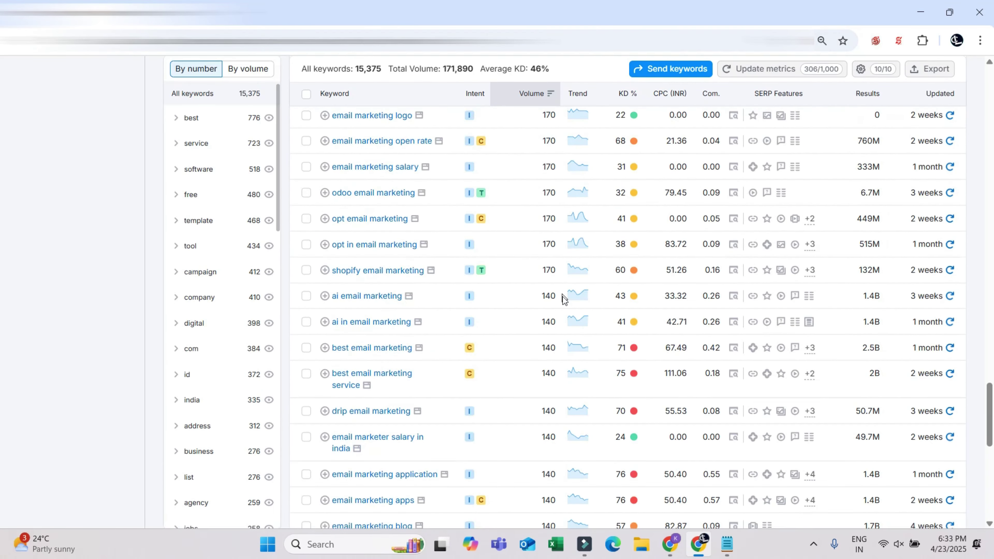
{"action": "scroll", "coordinate": [567, 304], "scroll_direction": "up", "scroll_amount": 15}
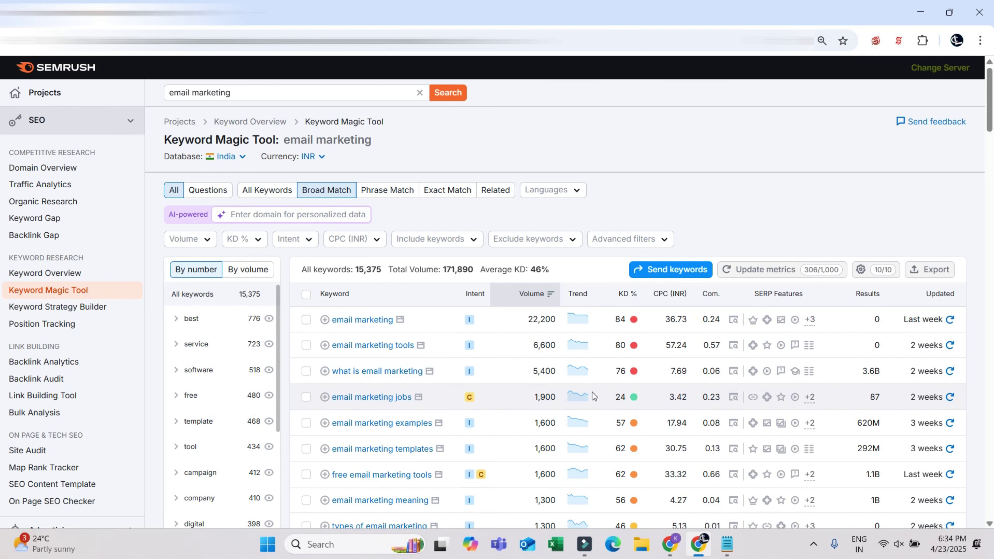
{"action": "scroll", "coordinate": [571, 341], "scroll_direction": "down", "scroll_amount": 5}
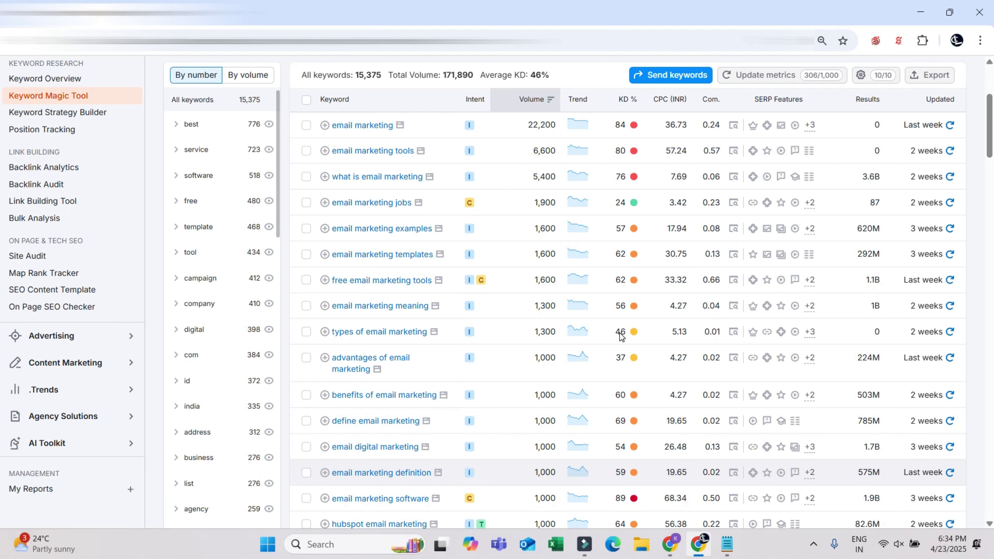
{"action": "scroll", "coordinate": [617, 327], "scroll_direction": "up", "scroll_amount": 3}
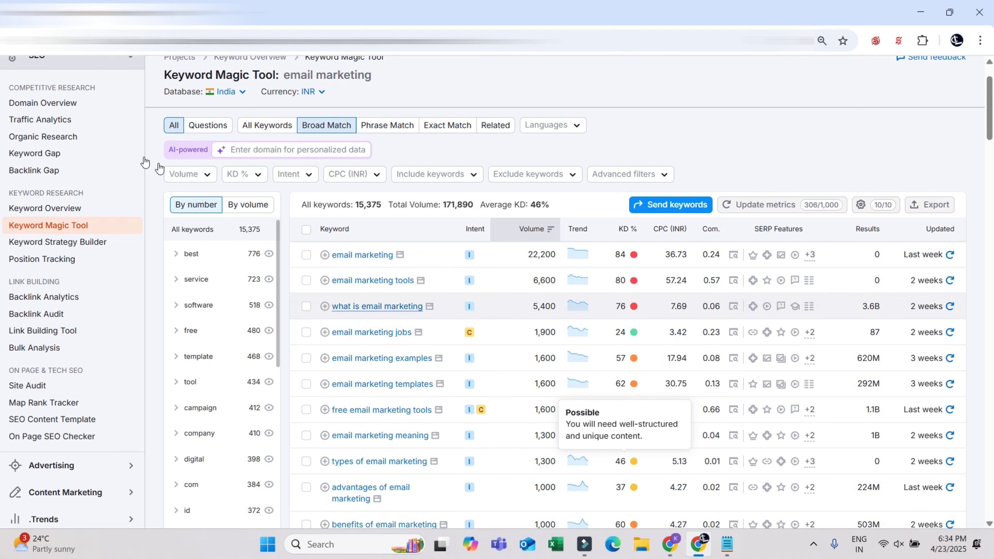
{"action": "left_click", "coordinate": [175, 173]}
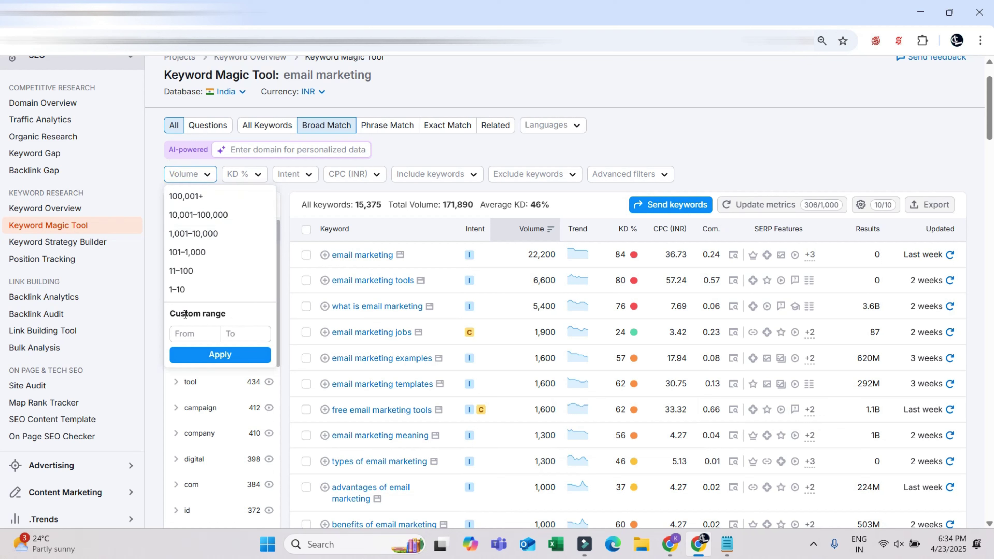
{"action": "left_click", "coordinate": [193, 334]}
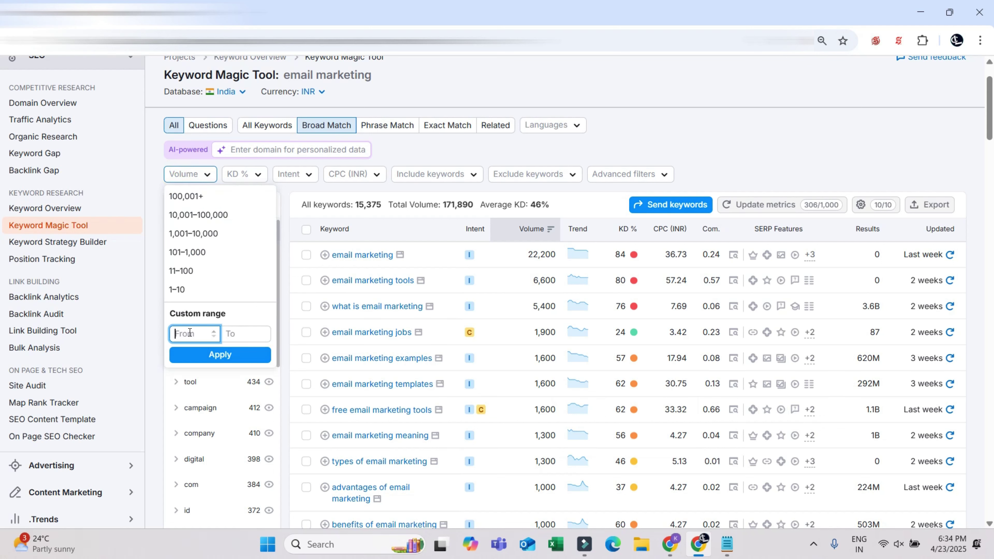
{"action": "type", "text": "100"}
{"action": "double_click", "coordinate": [188, 333]}
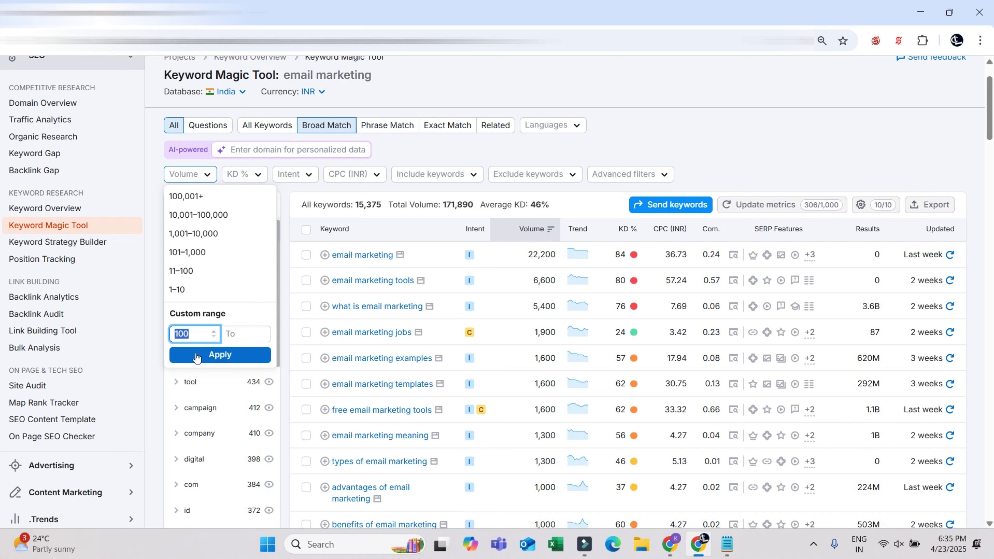
{"action": "left_click_drag", "start_coordinate": [199, 333], "coordinate": [172, 333]}
{"action": "key", "text": "BackSpace"}
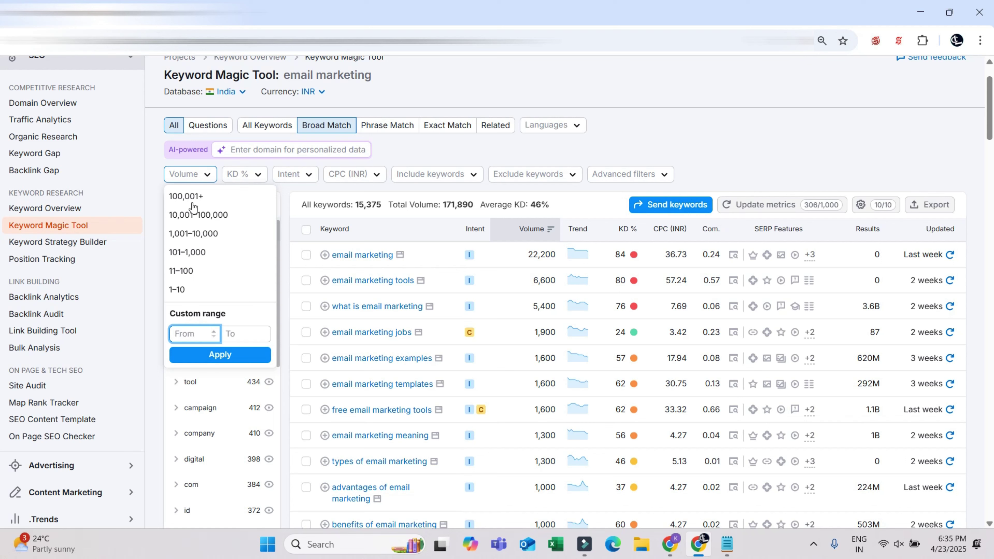
{"action": "left_click", "coordinate": [197, 174]}
- Filter the keyword list by a custom search volume range starting from 100
{"action": "left_click", "coordinate": [198, 177]}
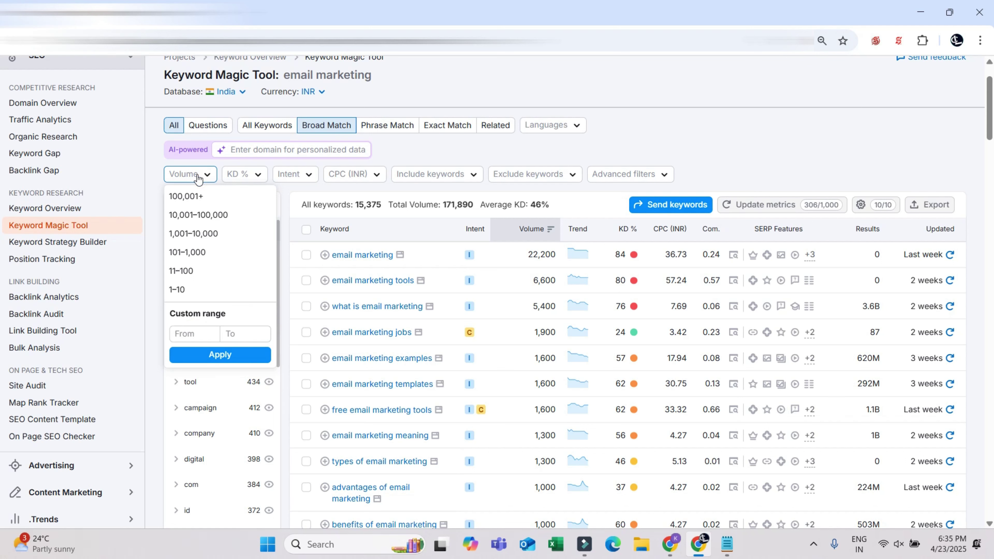
{"action": "left_click", "coordinate": [182, 336]}
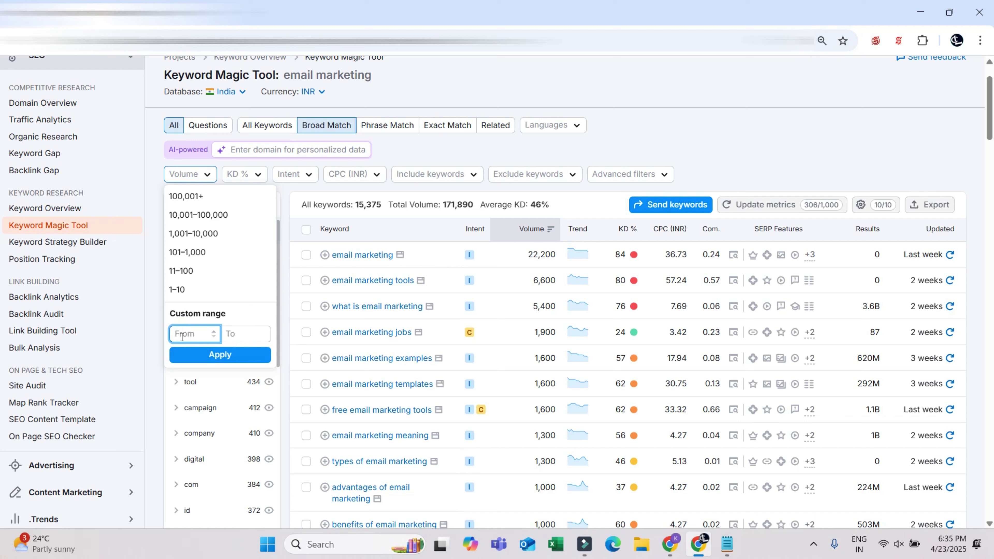
{"action": "type", "text": "100"}
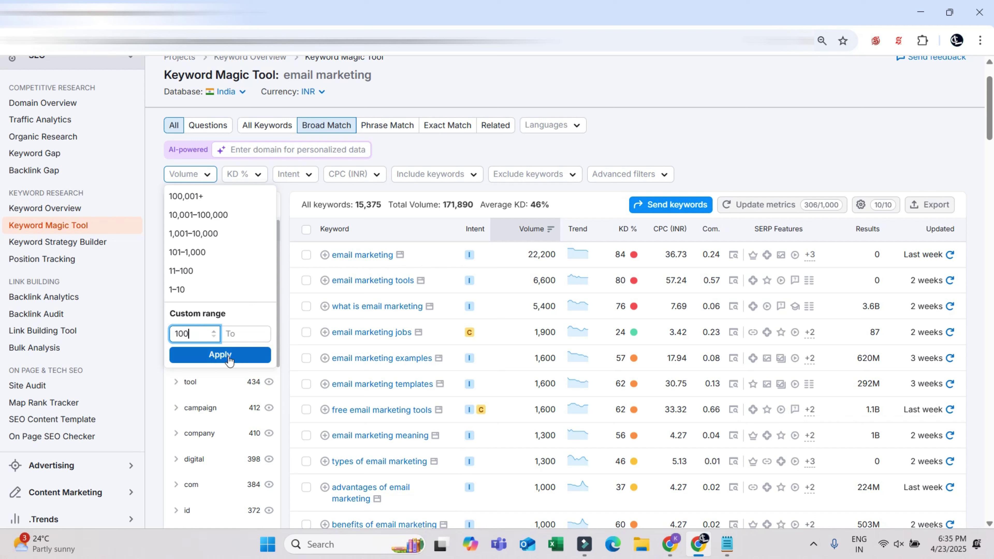
{"action": "left_click", "coordinate": [220, 354]}
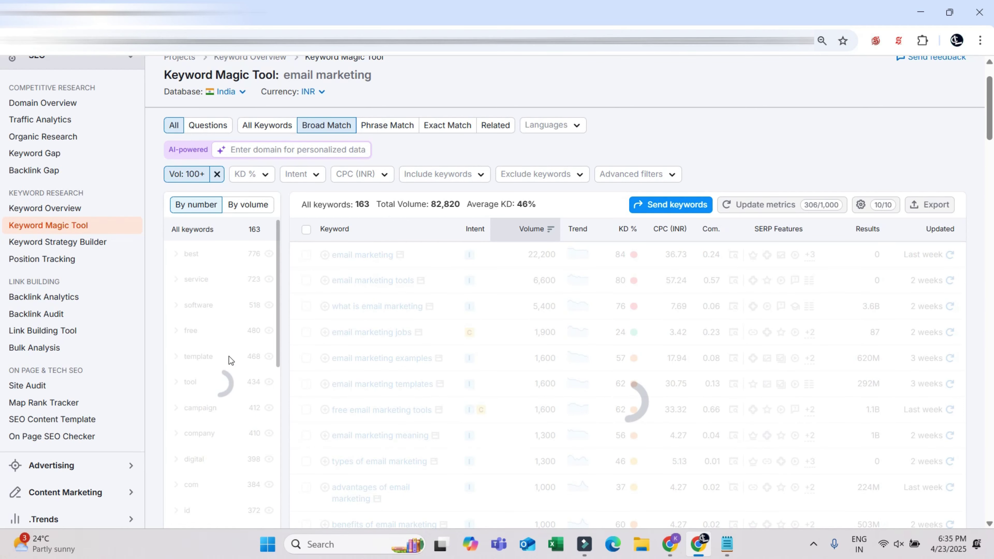
{"action": "scroll", "coordinate": [229, 357], "scroll_direction": "up", "scroll_amount": 1}
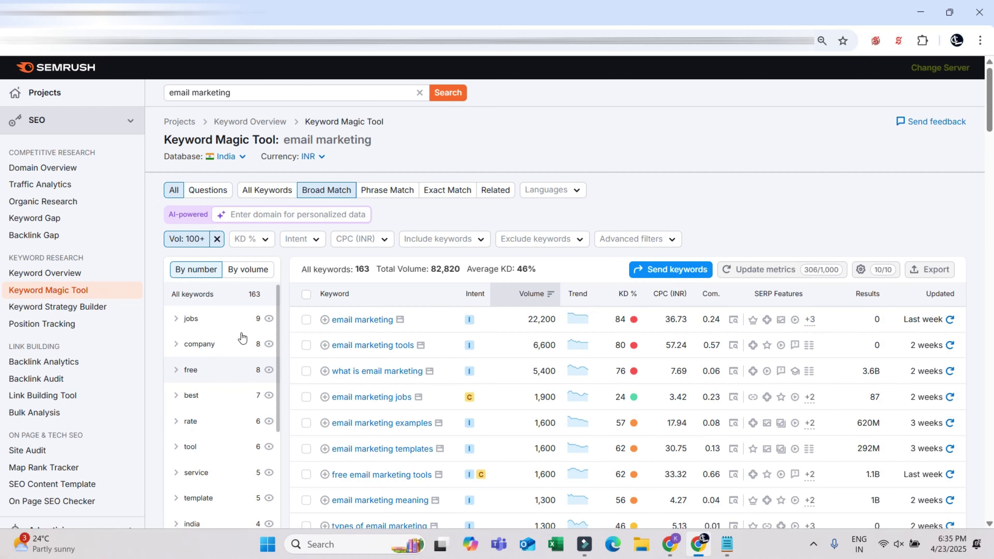
- Check the total number of keywords left by the volume filter and look over the filtered list
{"action": "scroll", "coordinate": [229, 361], "scroll_direction": "down", "scroll_amount": 2}
{"action": "left_click", "coordinate": [352, 263]}
{"action": "double_click", "coordinate": [363, 268]}
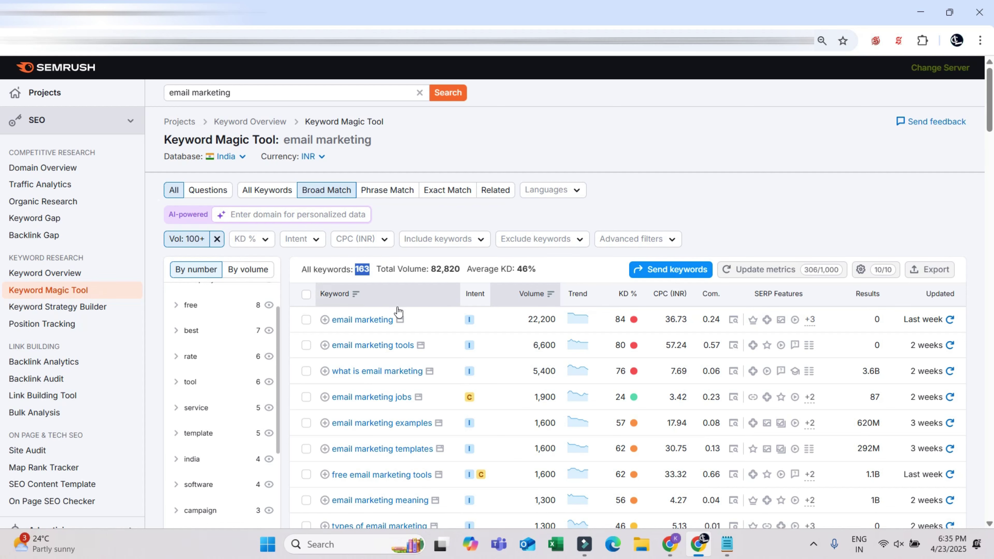
{"action": "scroll", "coordinate": [402, 313], "scroll_direction": "down", "scroll_amount": 3}
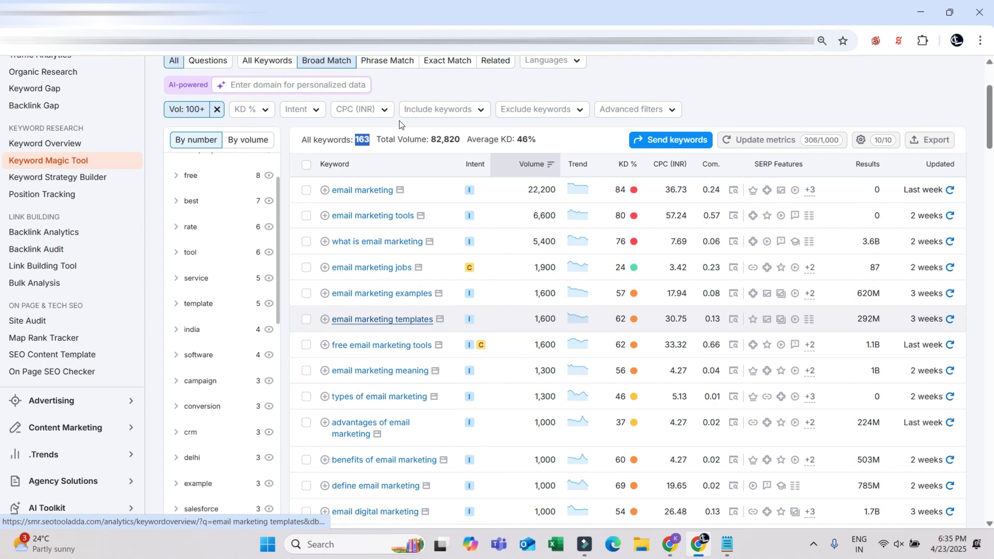
{"action": "left_click", "coordinate": [355, 133]}
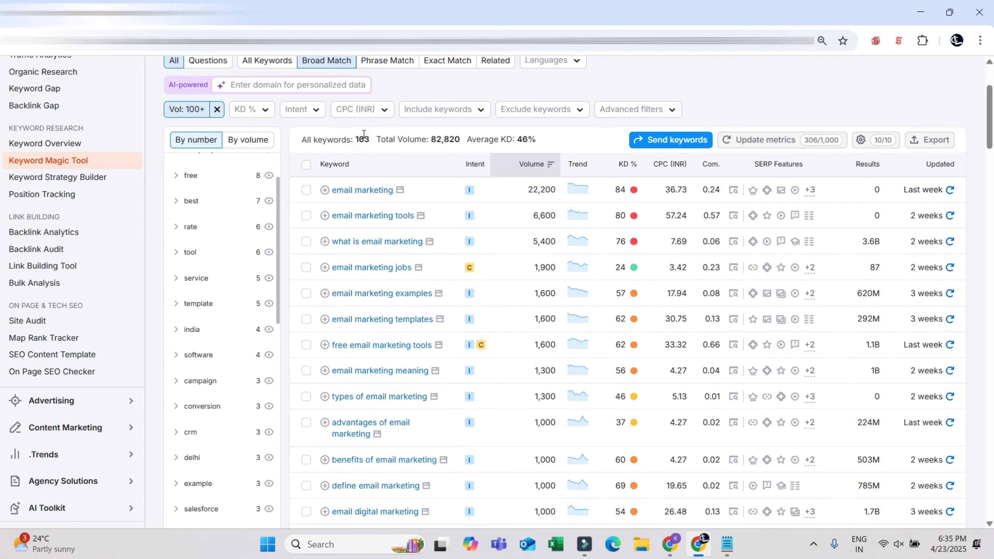
- Filter the keyword list by a custom keyword difficulty range of 0 to 29%
{"action": "scroll", "coordinate": [328, 138], "scroll_direction": "up", "scroll_amount": 2}
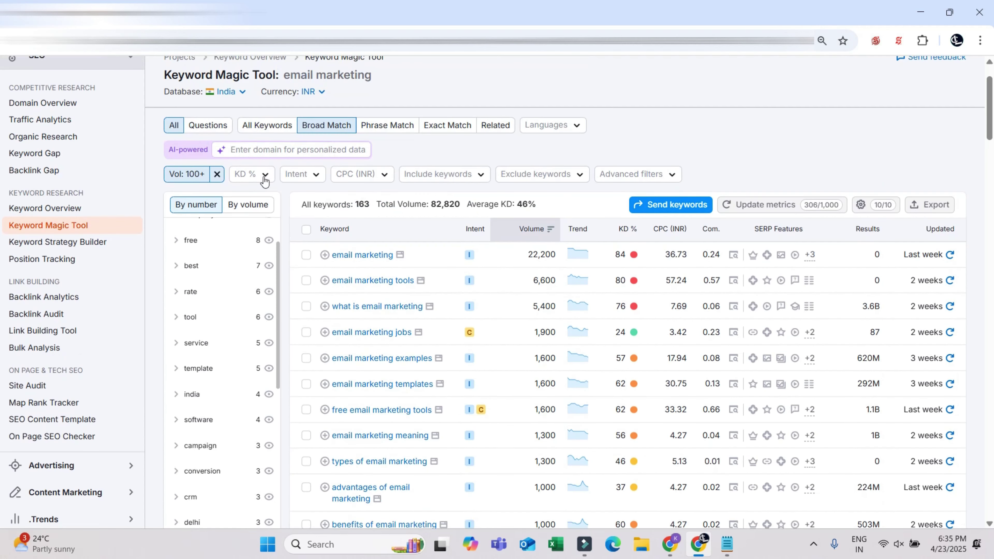
{"action": "left_click", "coordinate": [254, 179]}
{"action": "scroll", "coordinate": [258, 187], "scroll_direction": "up", "scroll_amount": 2}
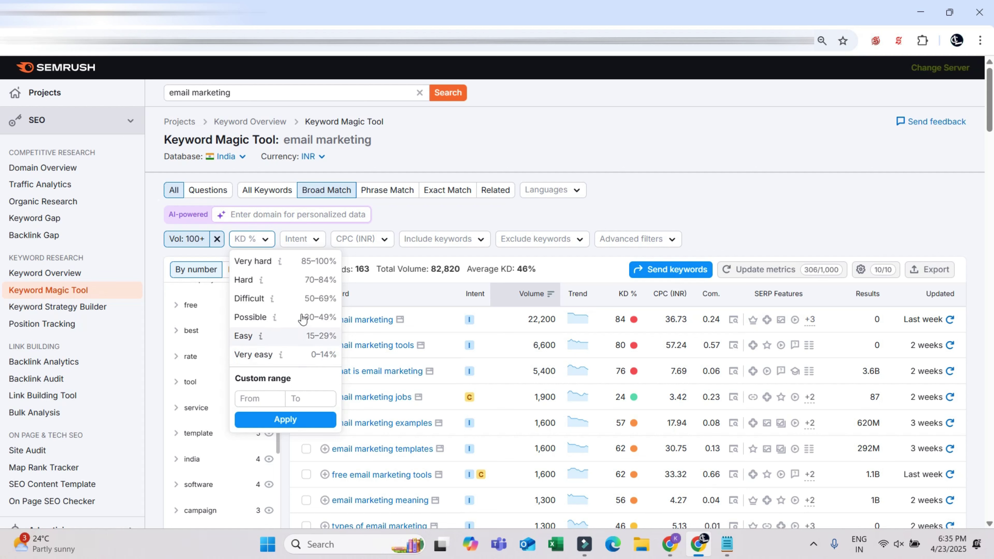
{"action": "left_click", "coordinate": [304, 398]}
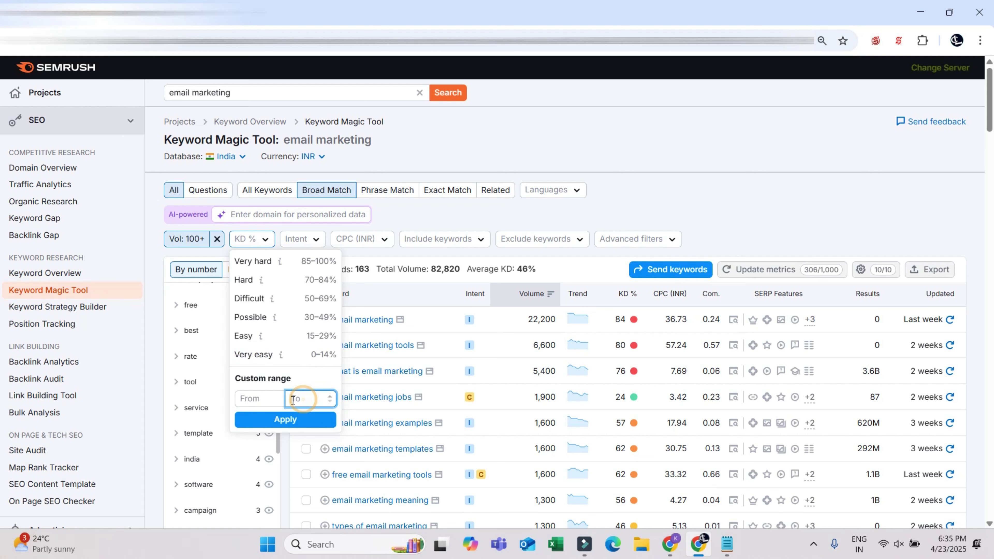
{"action": "left_click", "coordinate": [251, 398]}
{"action": "left_click", "coordinate": [298, 399]}
{"action": "type", "text": "29"}
{"action": "left_click", "coordinate": [297, 421]}
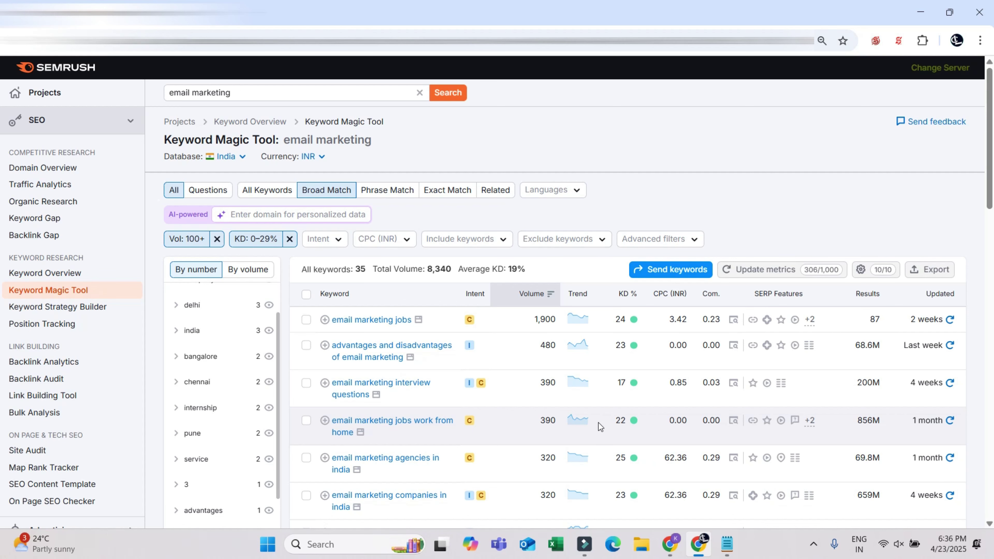
- Review search volume and keyword difficulty of the low-difficulty results, including "email marketing jobs" and the email marketing companies in Delhi and Chennai
{"action": "scroll", "coordinate": [603, 420], "scroll_direction": "down", "scroll_amount": 3}
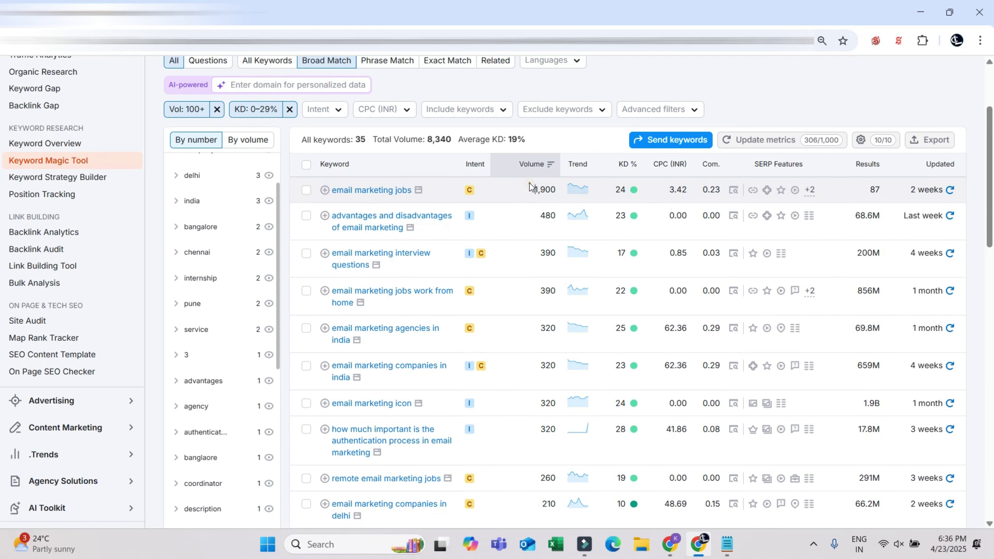
{"action": "left_click_drag", "start_coordinate": [531, 187], "coordinate": [554, 188]}
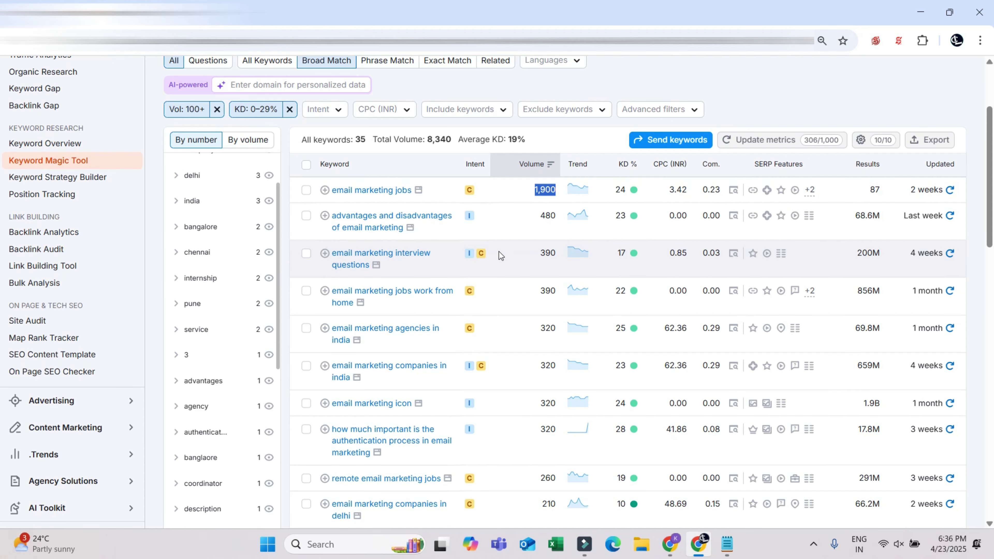
{"action": "scroll", "coordinate": [498, 255], "scroll_direction": "down", "scroll_amount": 5}
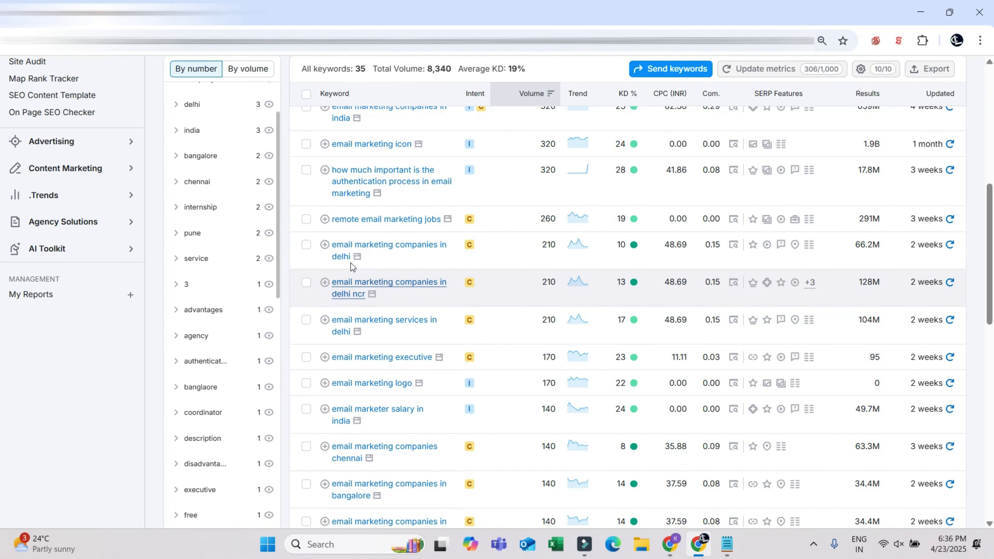
{"action": "left_click_drag", "start_coordinate": [330, 245], "coordinate": [567, 254]}
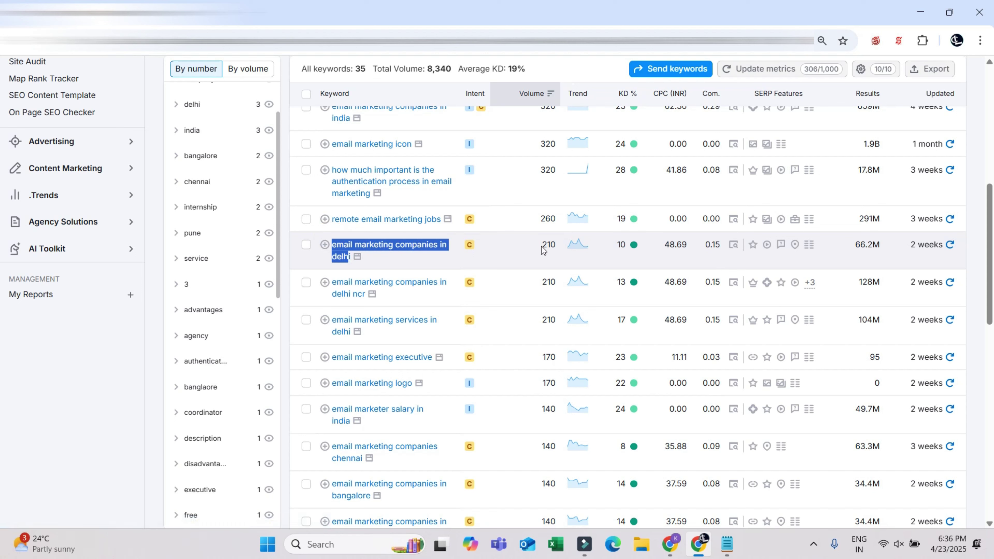
{"action": "mouse_move", "coordinate": [620, 244]}
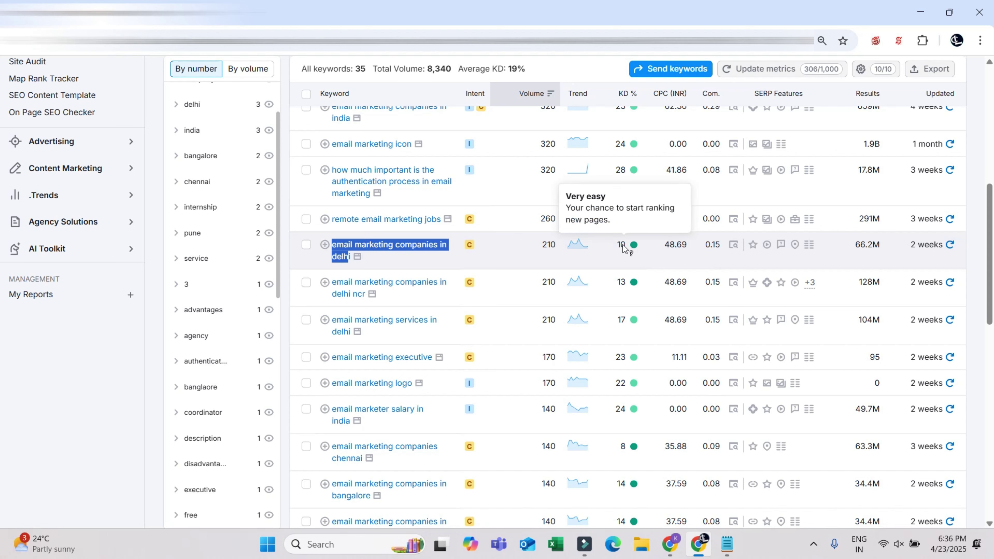
{"action": "scroll", "coordinate": [437, 324], "scroll_direction": "down", "scroll_amount": 3}
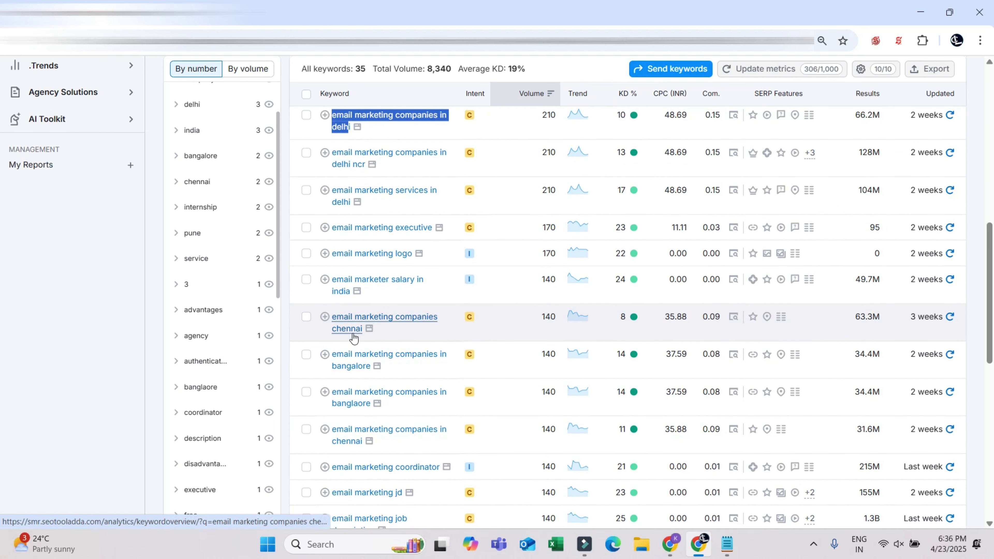
{"action": "mouse_move", "coordinate": [615, 323]}
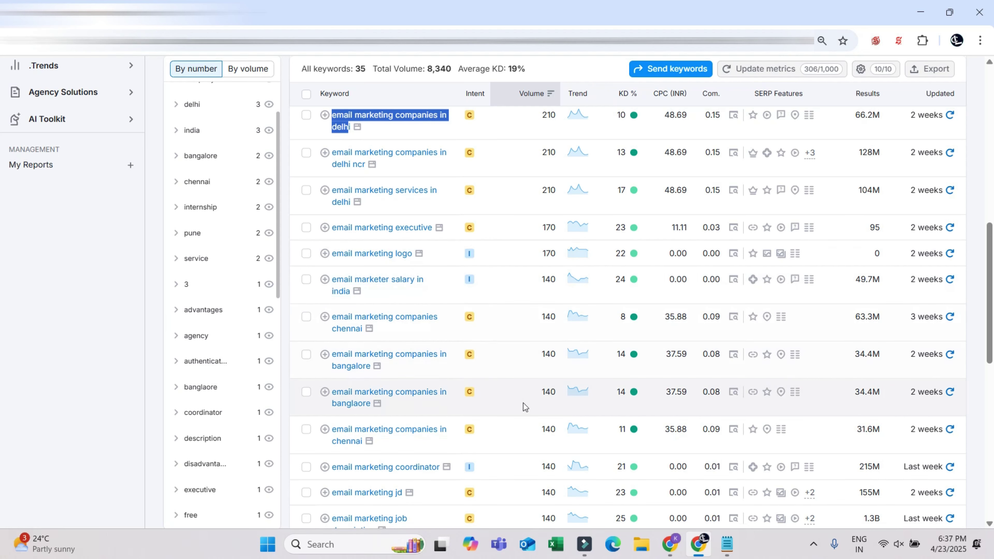
- Scan the rest of the low-difficulty list and examine the long-tail keyword "3 free email marketing services lookinglion"
{"action": "scroll", "coordinate": [511, 415], "scroll_direction": "down", "scroll_amount": 1}
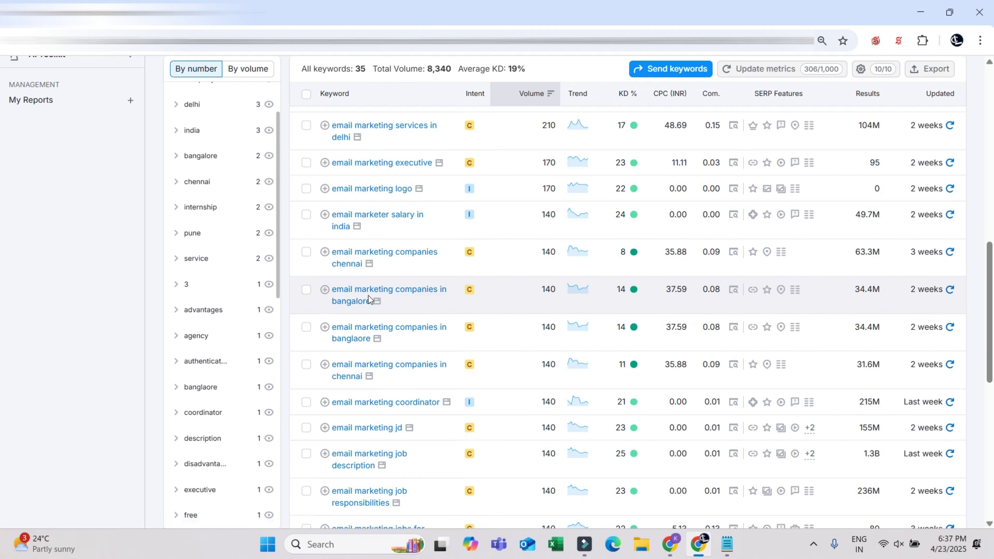
{"action": "scroll", "coordinate": [379, 314], "scroll_direction": "down", "scroll_amount": 5}
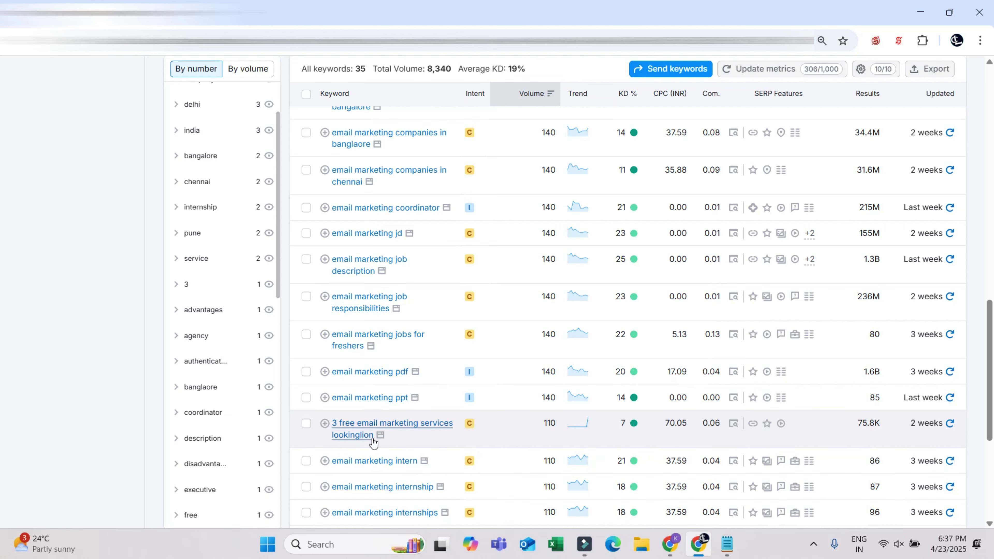
{"action": "scroll", "coordinate": [405, 387], "scroll_direction": "down", "scroll_amount": 2}
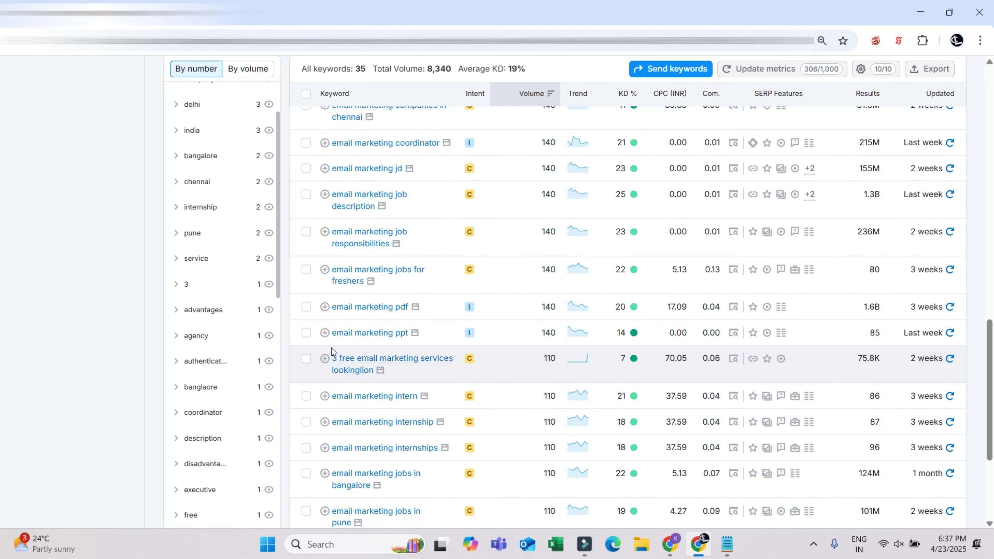
{"action": "left_click_drag", "start_coordinate": [331, 357], "coordinate": [373, 369]}
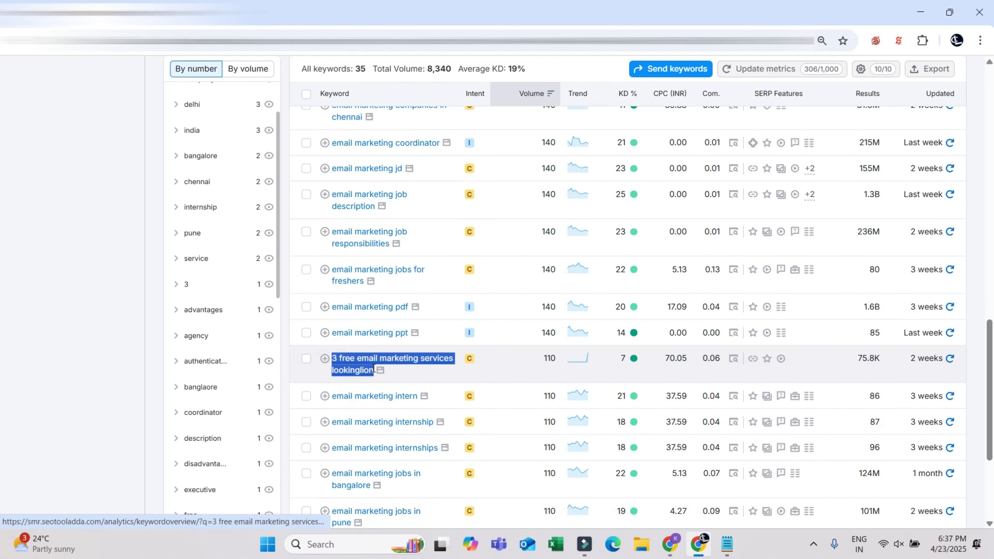
{"action": "left_click", "coordinate": [455, 346]}
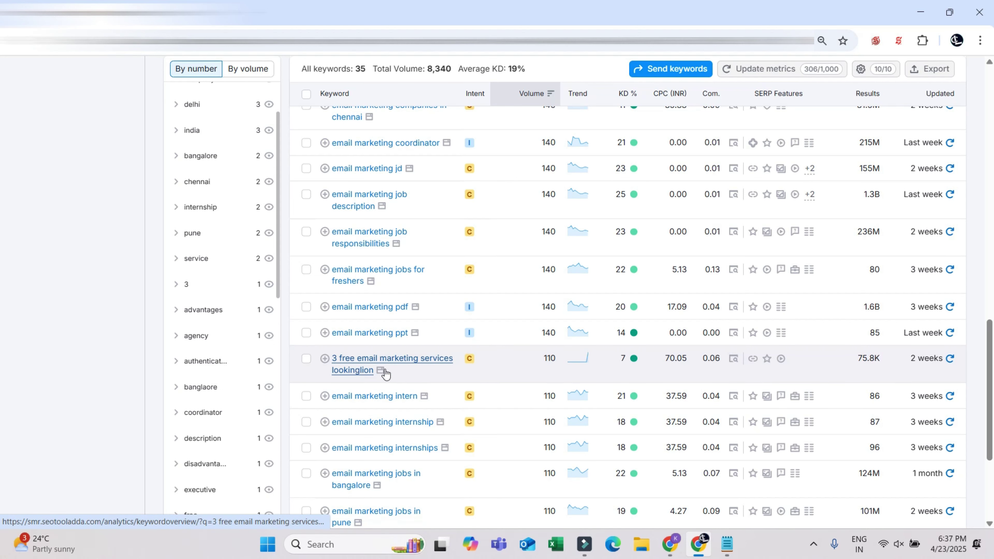
{"action": "scroll", "coordinate": [385, 372], "scroll_direction": "down", "scroll_amount": 3}
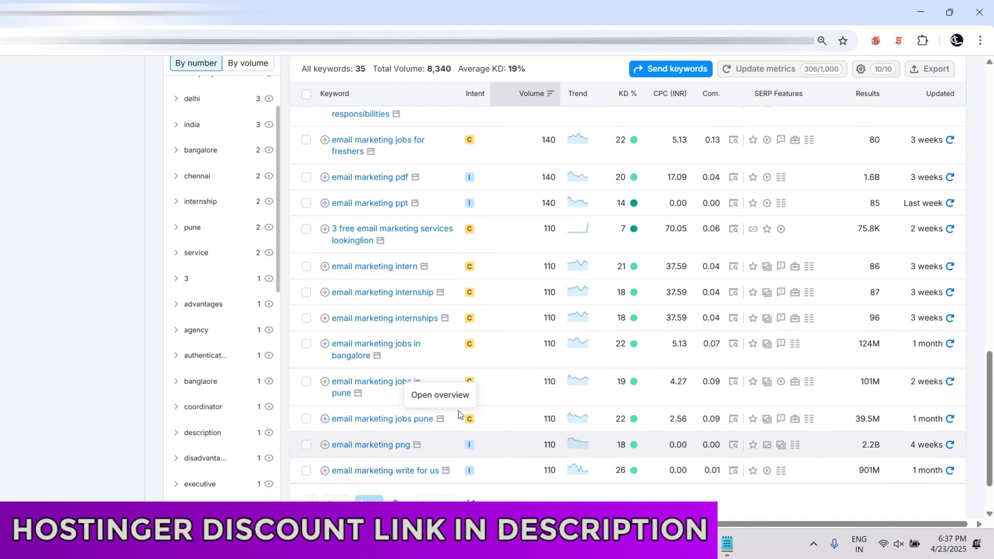
{"action": "scroll", "coordinate": [341, 335], "scroll_direction": "up", "scroll_amount": 2}
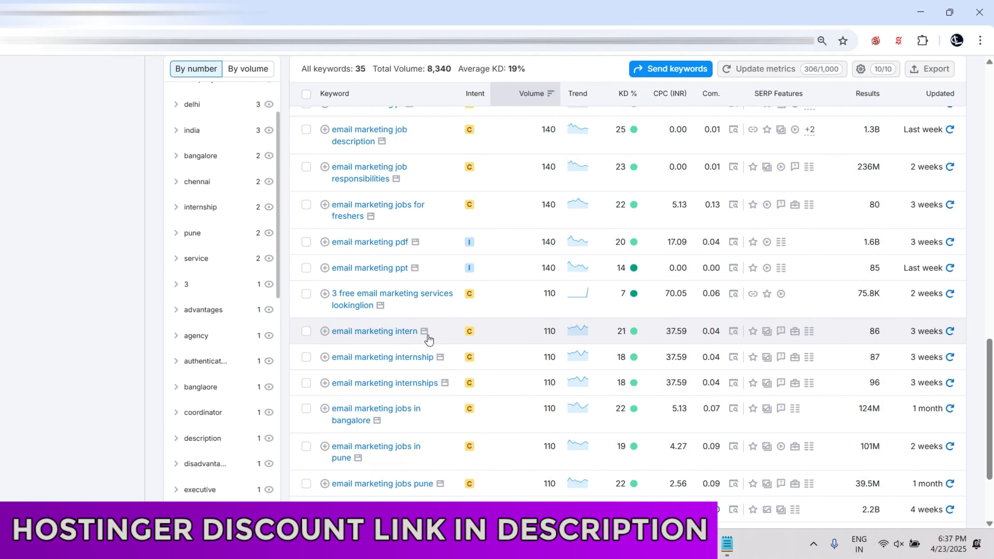
{"action": "scroll", "coordinate": [354, 270], "scroll_direction": "up", "scroll_amount": 7}
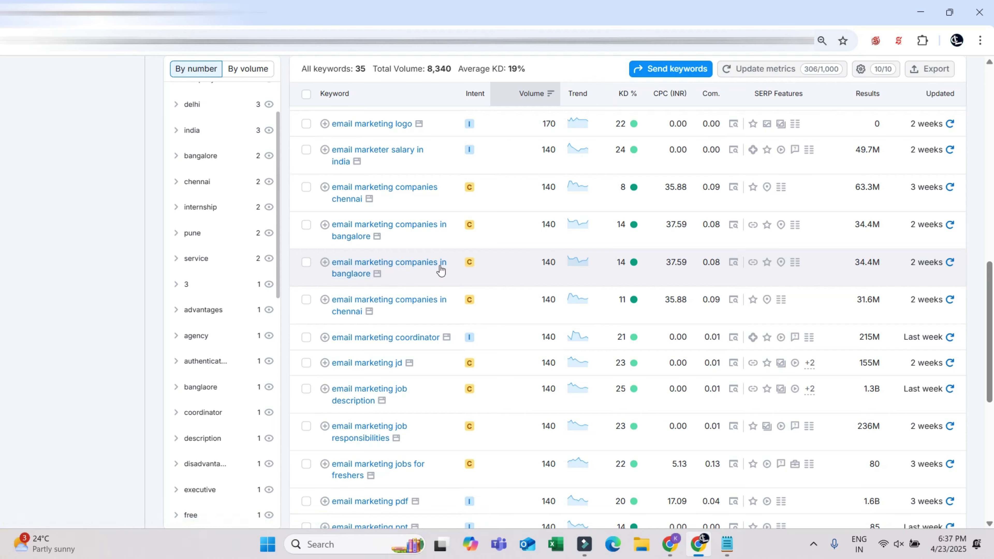
- Compare the city-based company keywords, focusing on "email marketing companies in chennai"
{"action": "scroll", "coordinate": [441, 349], "scroll_direction": "down", "scroll_amount": 4}
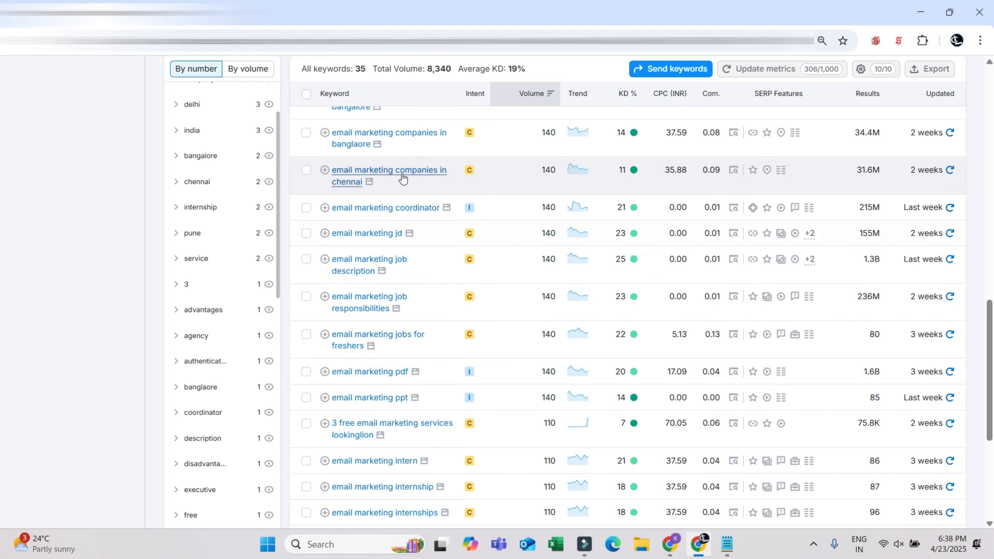
{"action": "scroll", "coordinate": [381, 215], "scroll_direction": "up", "scroll_amount": 3}
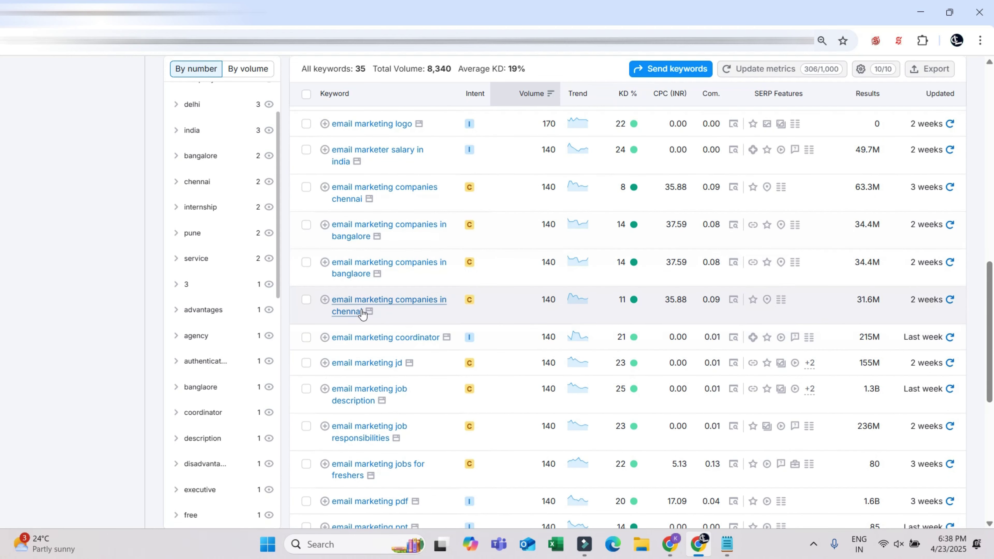
{"action": "left_click_drag", "start_coordinate": [340, 293], "coordinate": [331, 299]}
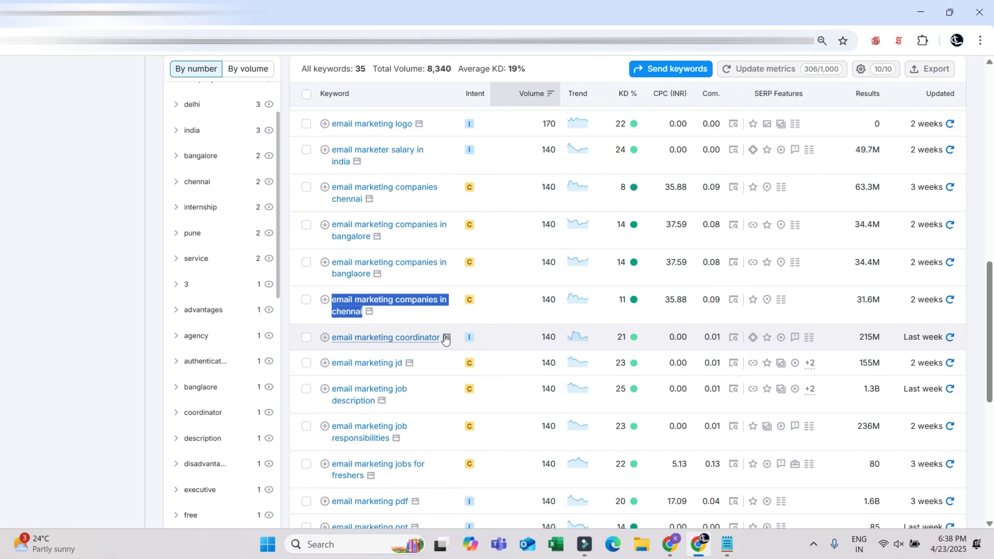
{"action": "scroll", "coordinate": [456, 336], "scroll_direction": "up", "scroll_amount": 2}
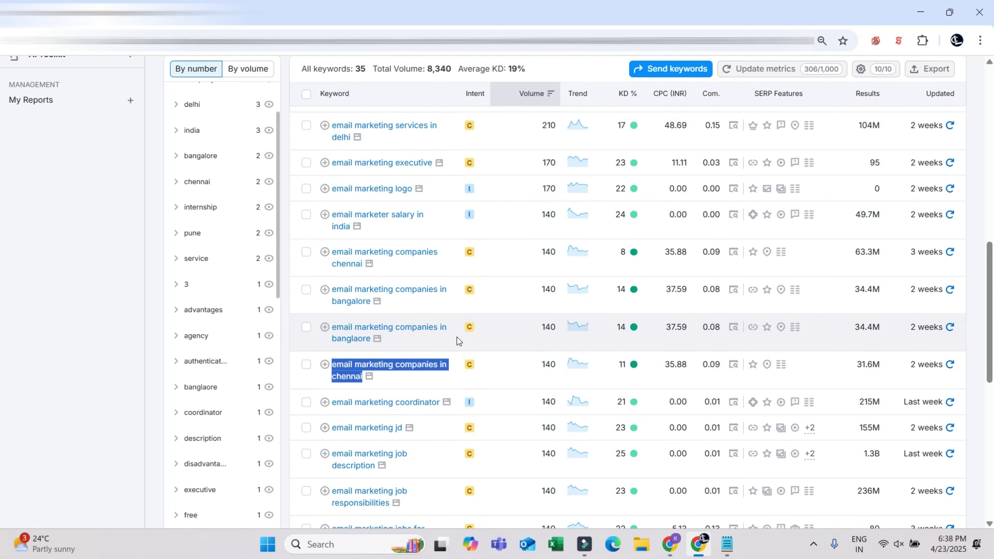
{"action": "scroll", "coordinate": [456, 337], "scroll_direction": "up", "scroll_amount": 2}
{"action": "scroll", "coordinate": [457, 337], "scroll_direction": "down", "scroll_amount": 8}
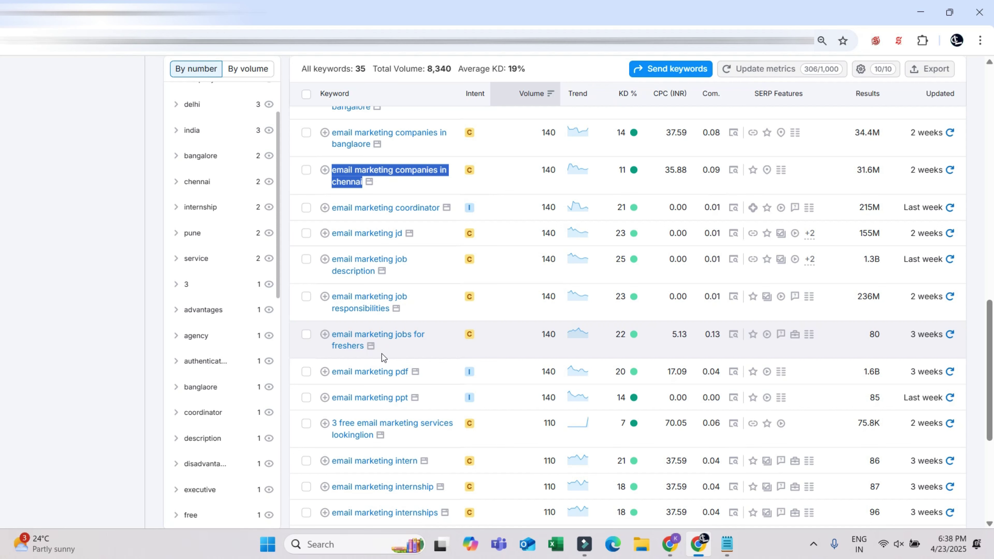
- Examine the related job keywords: "email marketing job description", "email marketing job responsibilities" and "email marketing jobs for freshers"
{"action": "left_click_drag", "start_coordinate": [331, 334], "coordinate": [369, 354]}
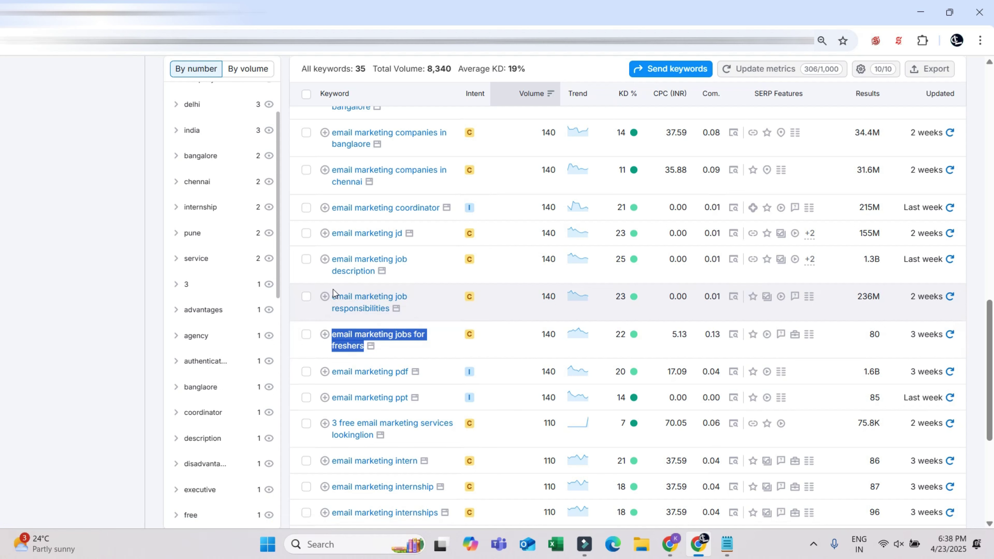
{"action": "left_click_drag", "start_coordinate": [333, 294], "coordinate": [390, 313]}
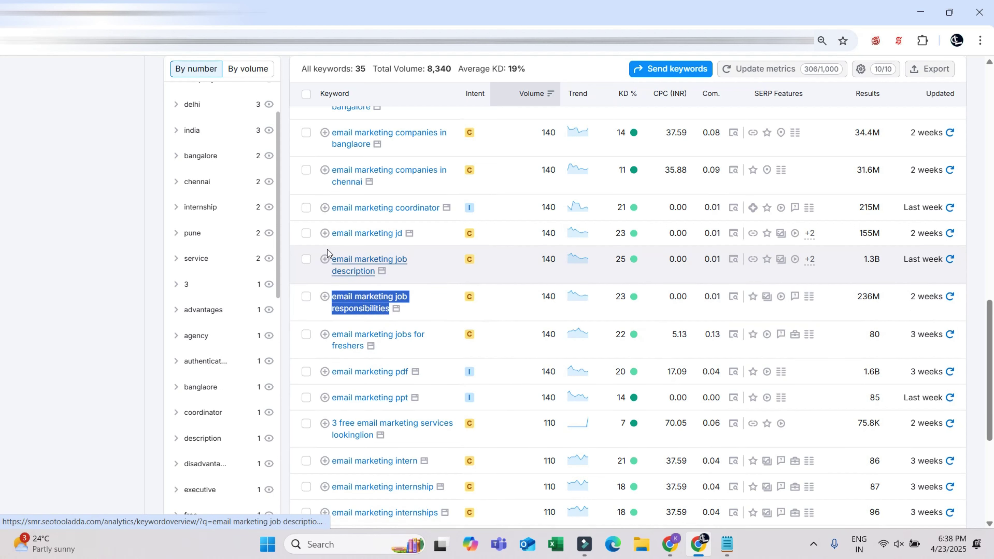
{"action": "left_click_drag", "start_coordinate": [327, 253], "coordinate": [370, 271]}
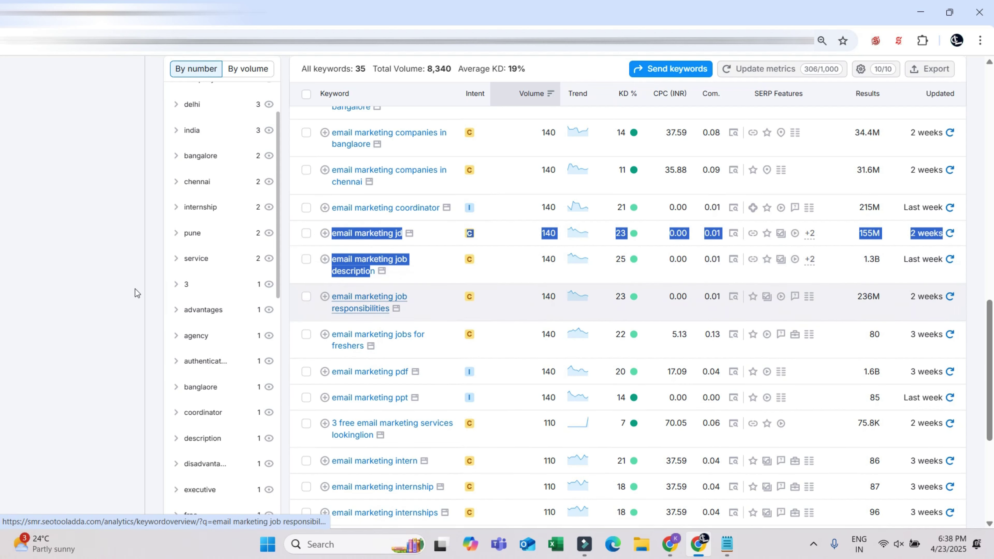
{"action": "left_click", "coordinate": [82, 273]}
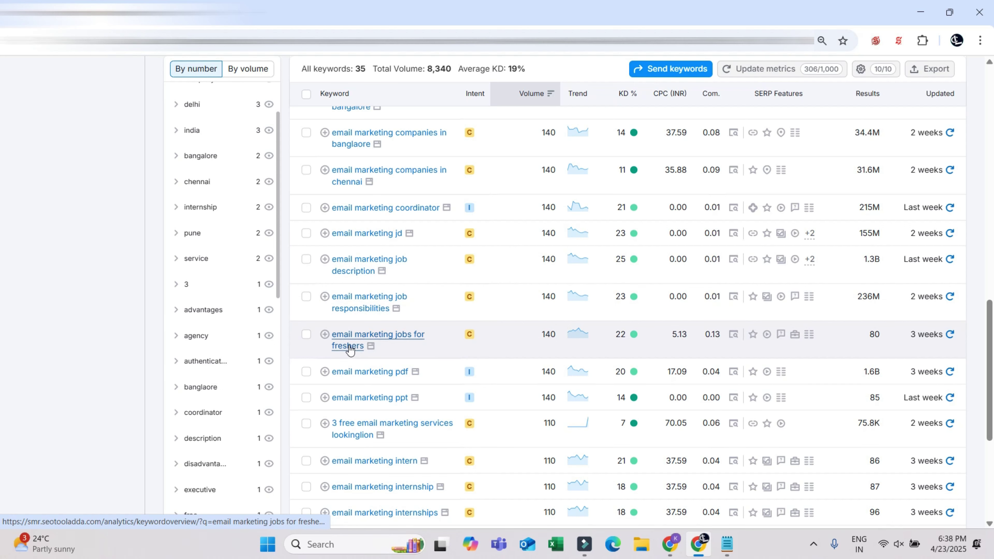
{"action": "left_click_drag", "start_coordinate": [319, 253], "coordinate": [383, 353]}
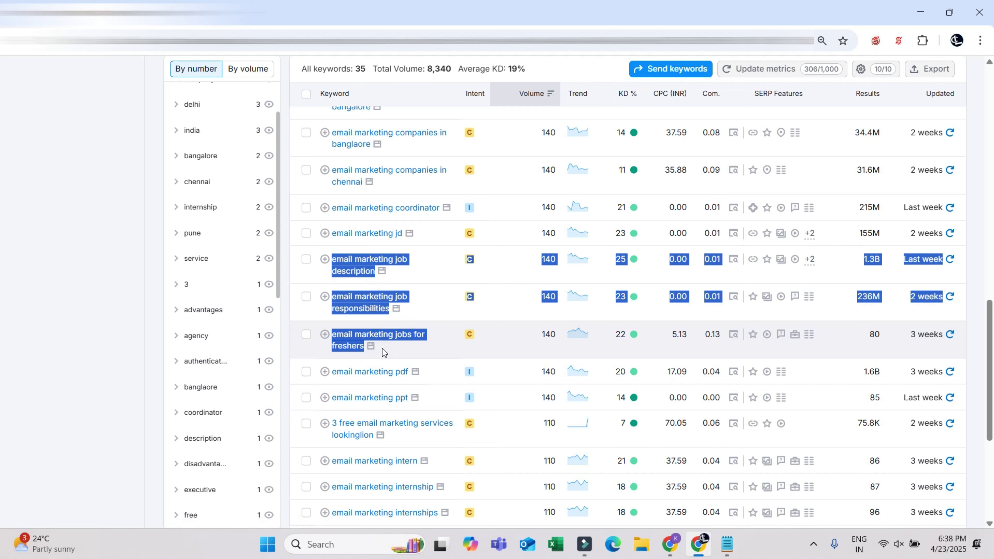
{"action": "left_click", "coordinate": [34, 293]}
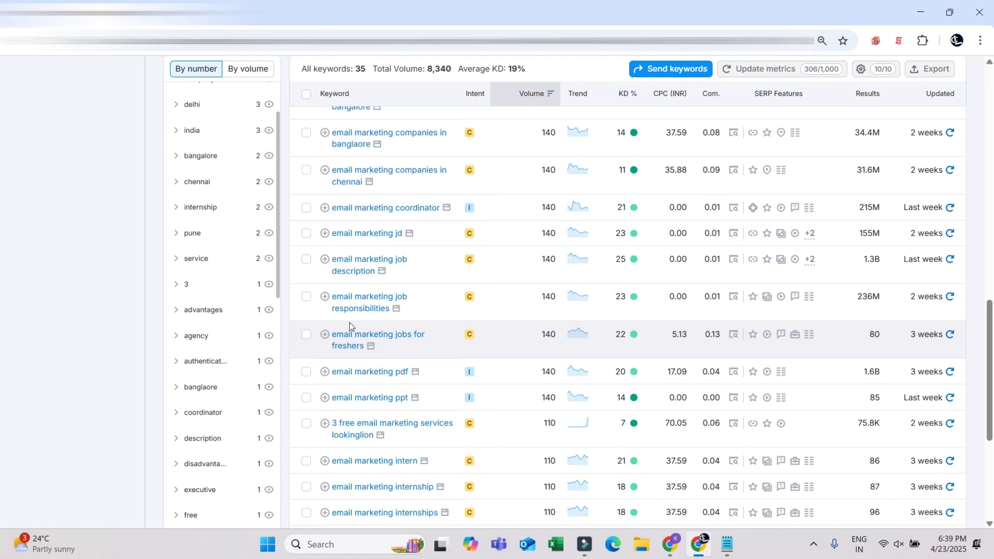
{"action": "scroll", "coordinate": [423, 351], "scroll_direction": "down", "scroll_amount": 3}
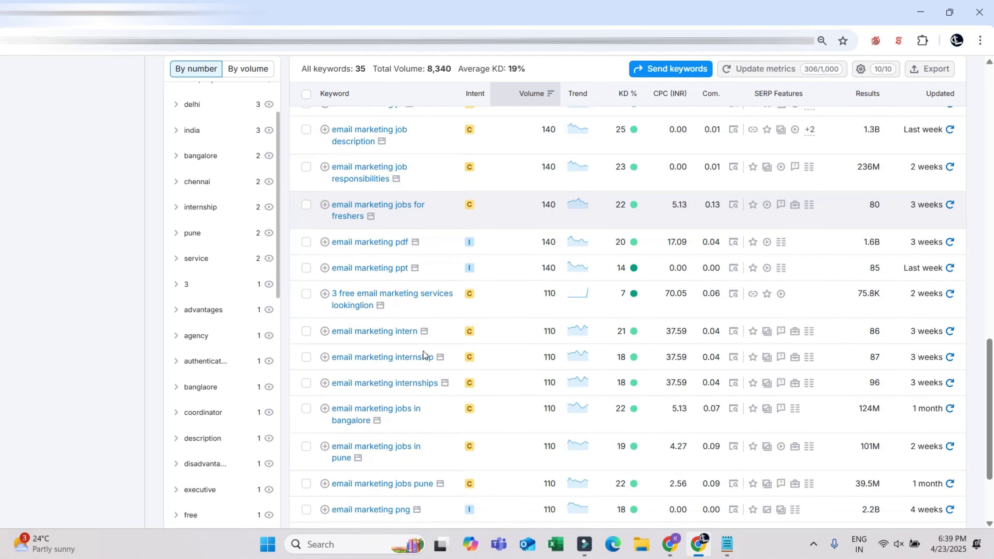
{"action": "scroll", "coordinate": [446, 341], "scroll_direction": "up", "scroll_amount": 3}
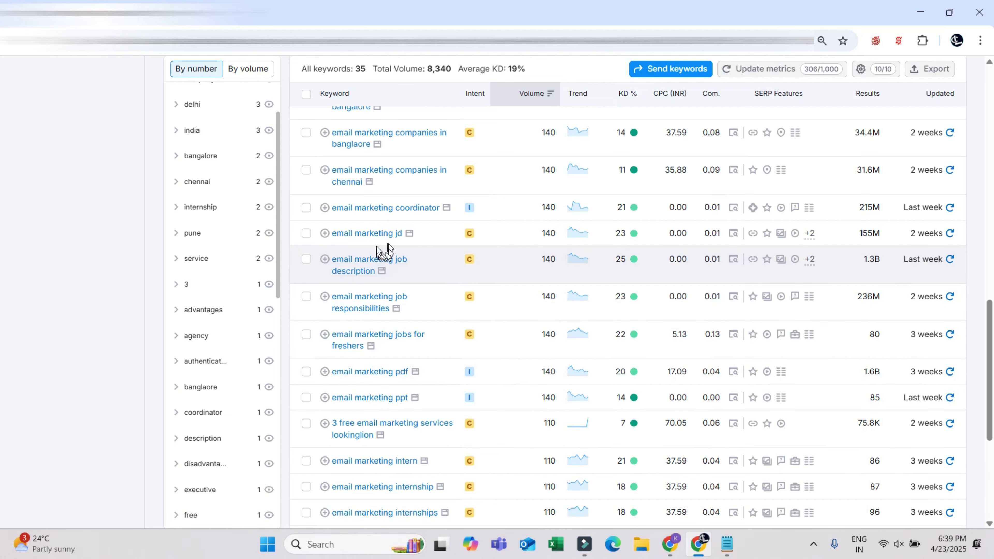
- Review the CPC values across the low-difficulty keyword list, highlighting the CPC of "remote email marketing jobs"
{"action": "scroll", "coordinate": [676, 206], "scroll_direction": "up", "scroll_amount": 5}
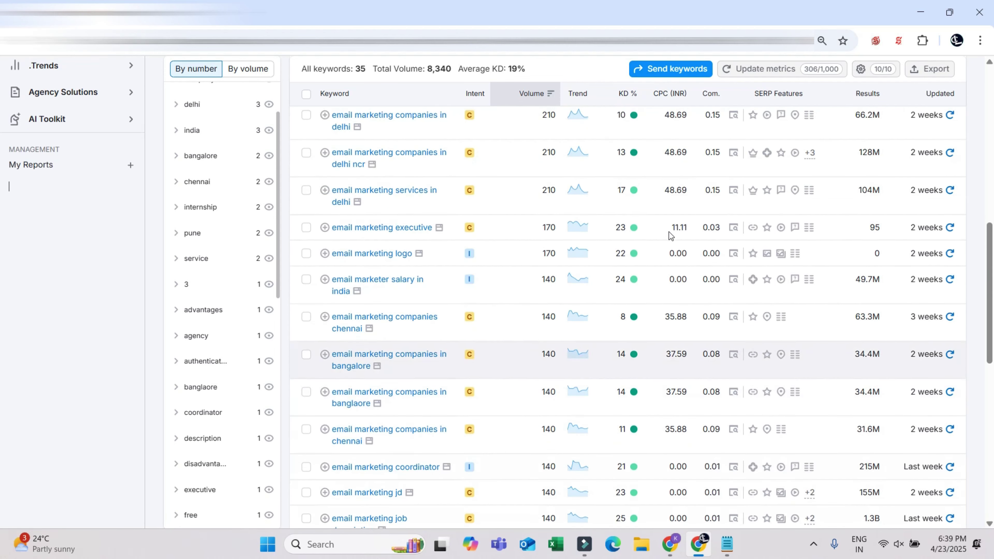
{"action": "scroll", "coordinate": [676, 206], "scroll_direction": "up", "scroll_amount": 6}
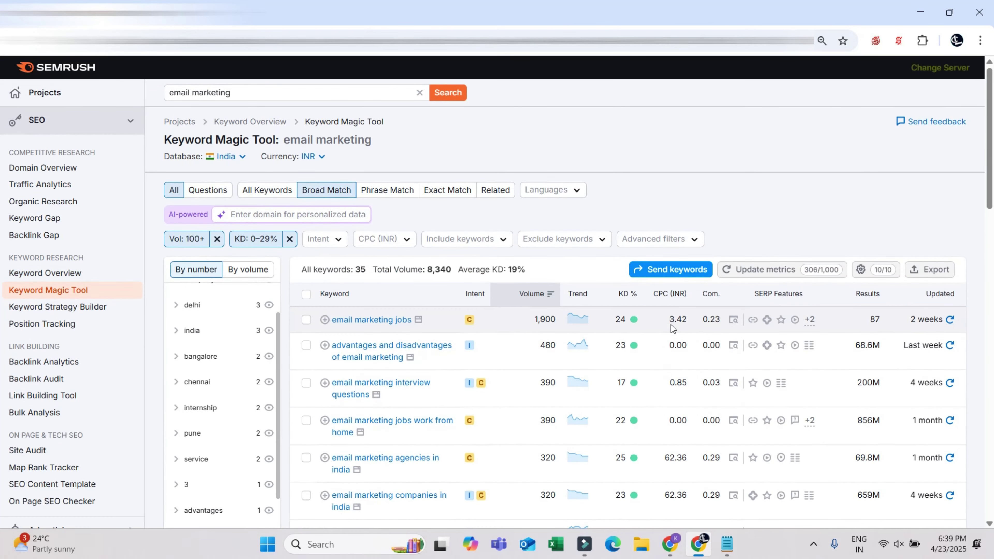
{"action": "scroll", "coordinate": [672, 328], "scroll_direction": "down", "scroll_amount": 3}
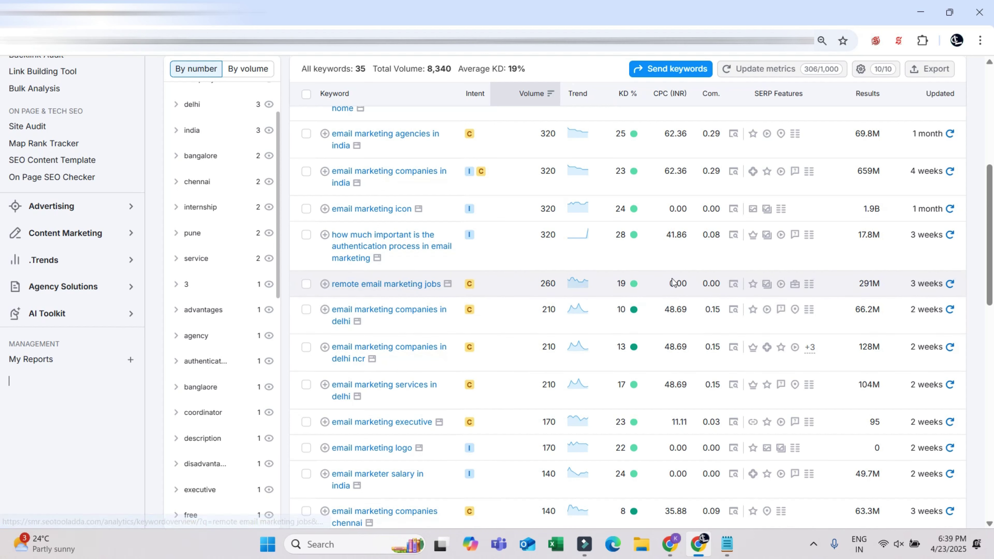
{"action": "left_click", "coordinate": [663, 278]}
{"action": "left_click_drag", "start_coordinate": [674, 280], "coordinate": [688, 286]}
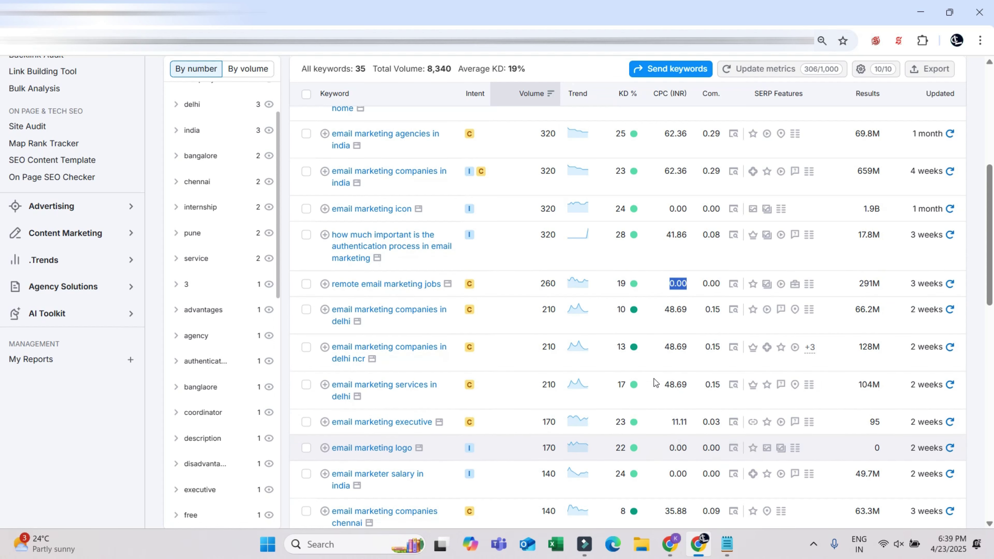
{"action": "scroll", "coordinate": [573, 313], "scroll_direction": "up", "scroll_amount": 5}
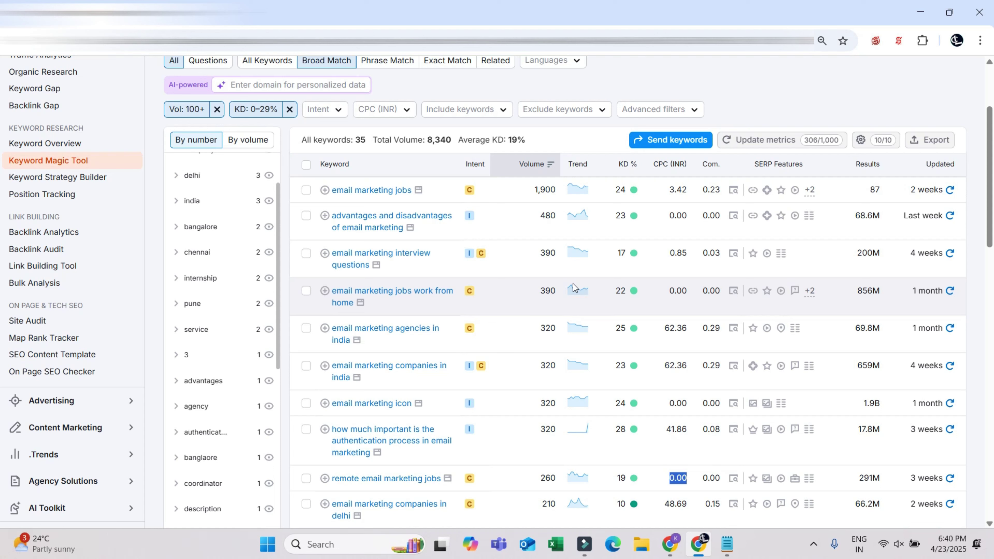
- Switch to the Google search window, search for "email marketing tools" and skim the results
{"action": "left_click", "coordinate": [669, 553]}
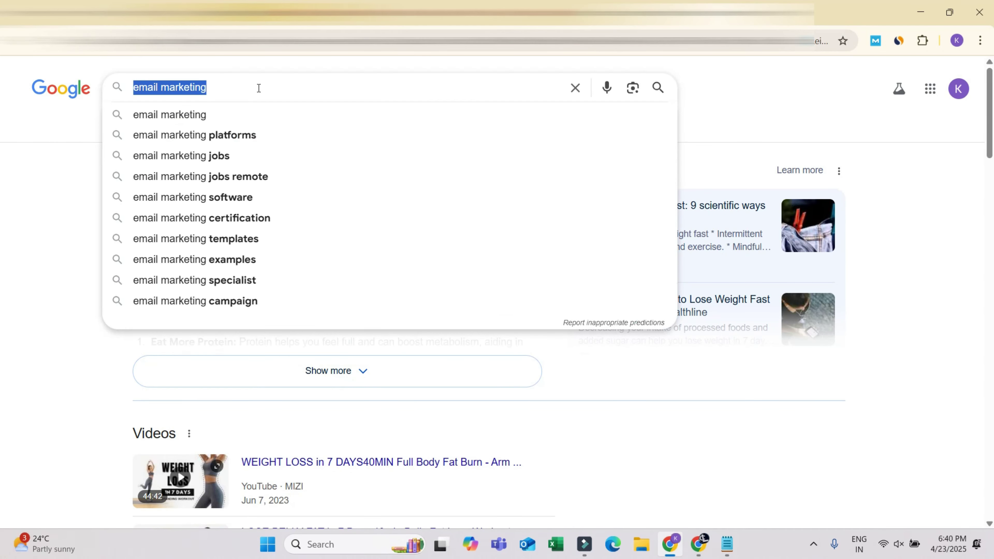
{"action": "left_click", "coordinate": [232, 90]}
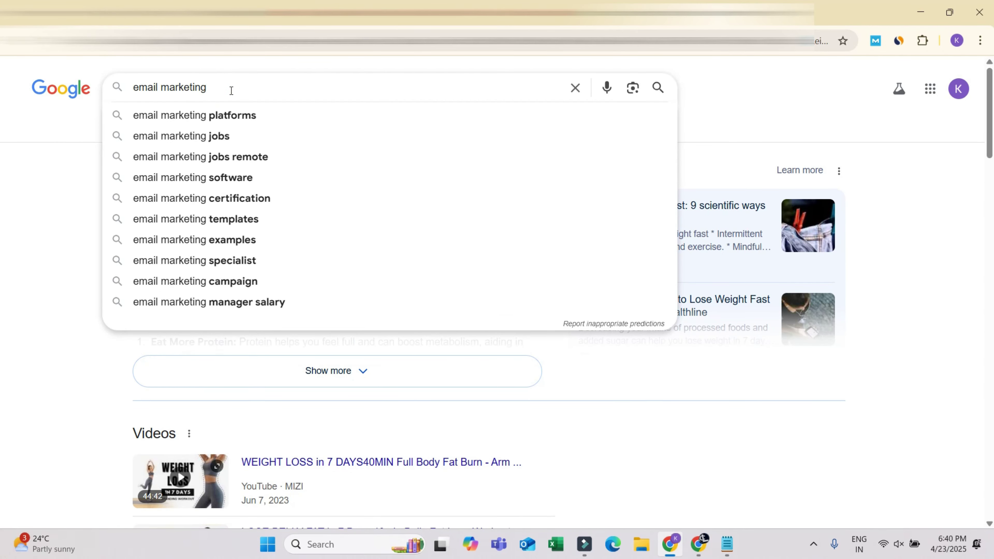
{"action": "type", "text": "tools"}
{"action": "key", "text": "Return"}
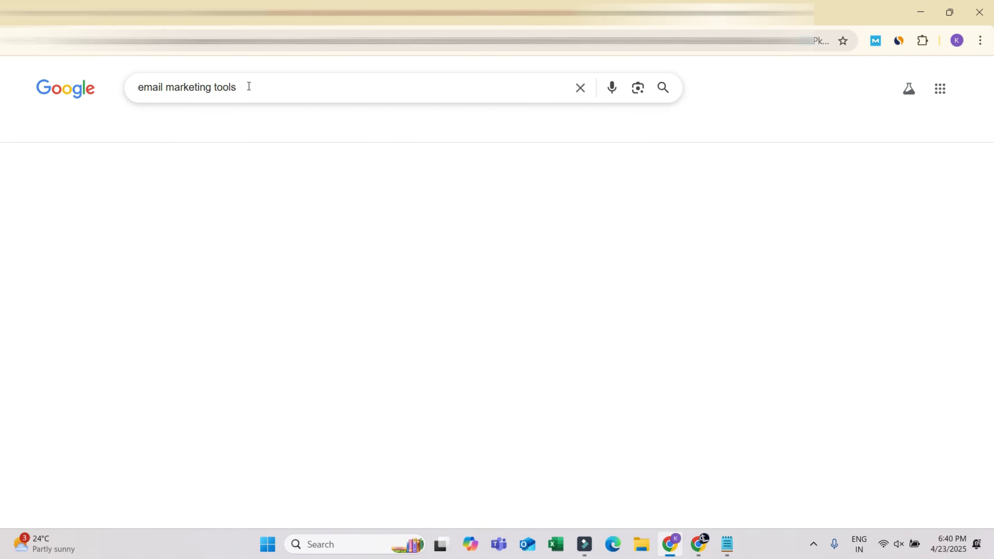
{"action": "scroll", "coordinate": [309, 216], "scroll_direction": "down", "scroll_amount": 8}
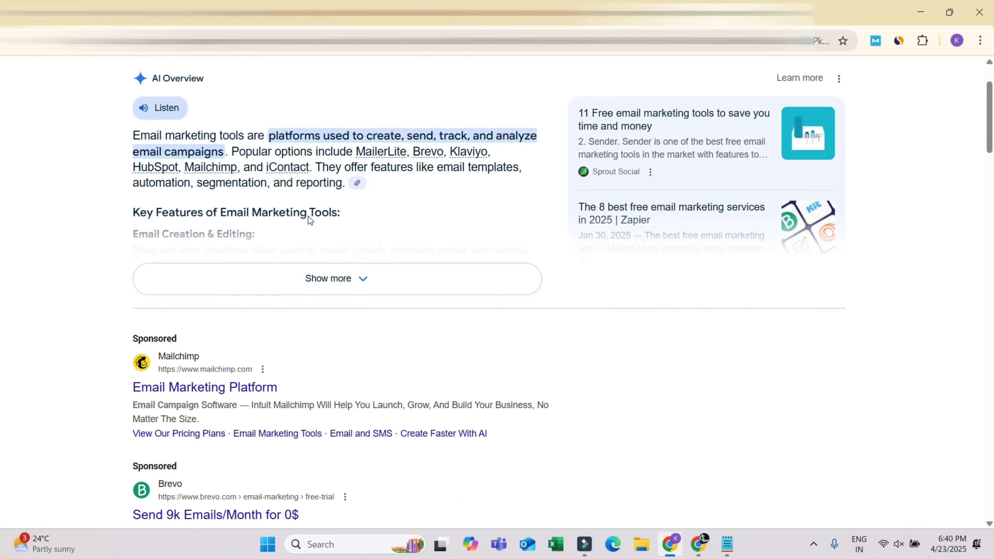
{"action": "scroll", "coordinate": [356, 195], "scroll_direction": "up", "scroll_amount": 8}
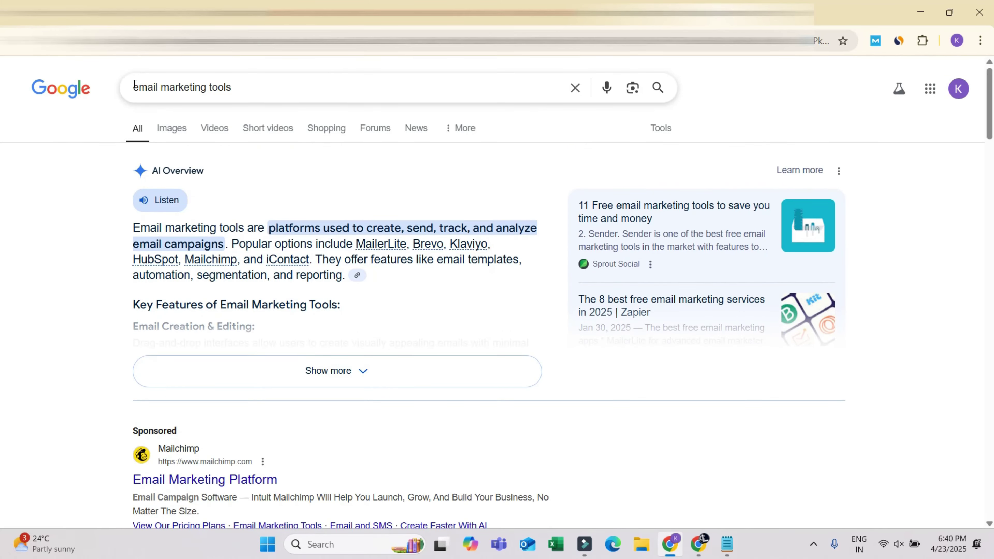
- Refine the Google query to "best email marketing tools" and look through the results
{"action": "left_click", "coordinate": [134, 86]}
{"action": "type", "text": "best"}
{"action": "key", "text": "Return"}
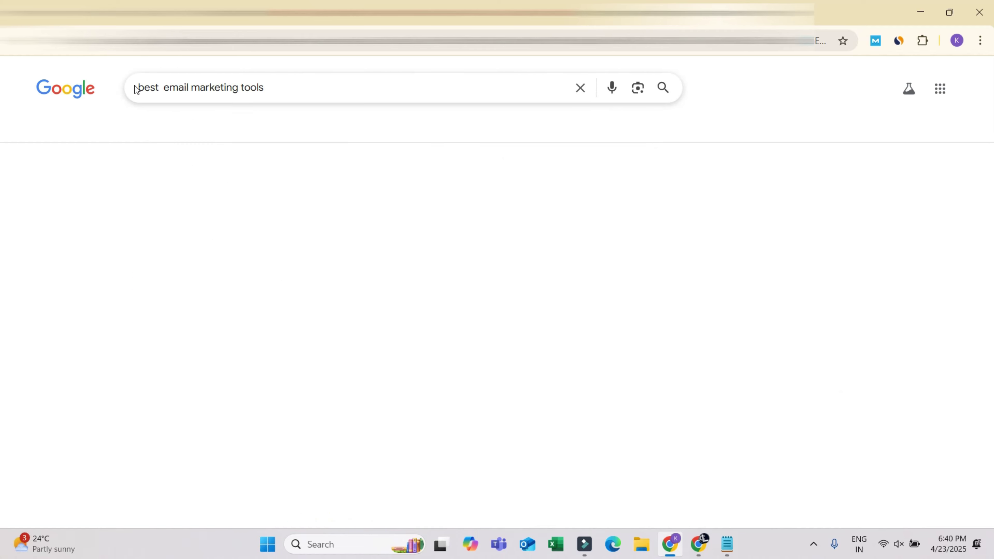
{"action": "scroll", "coordinate": [278, 228], "scroll_direction": "down", "scroll_amount": 7}
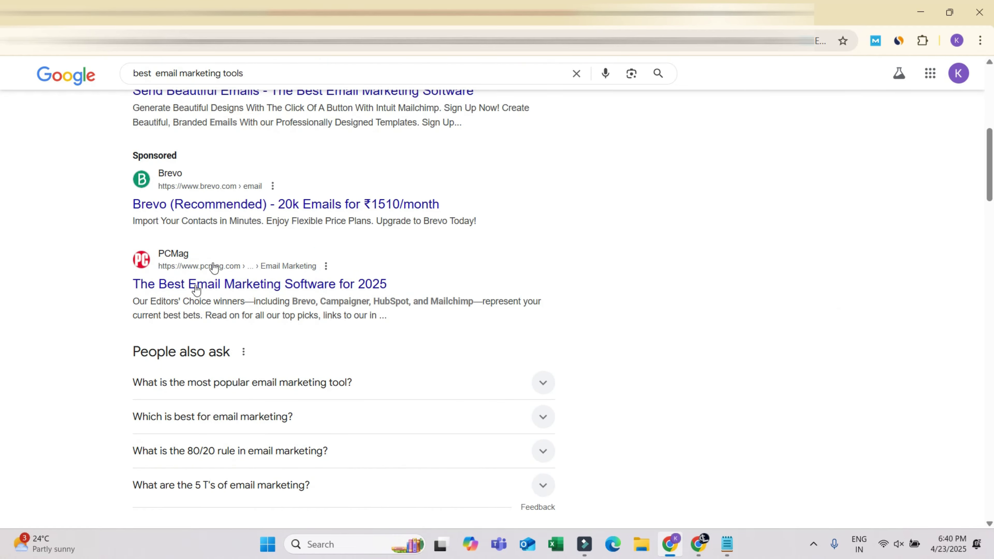
{"action": "scroll", "coordinate": [358, 214], "scroll_direction": "down", "scroll_amount": 5}
{"action": "scroll", "coordinate": [307, 215], "scroll_direction": "up", "scroll_amount": 12}
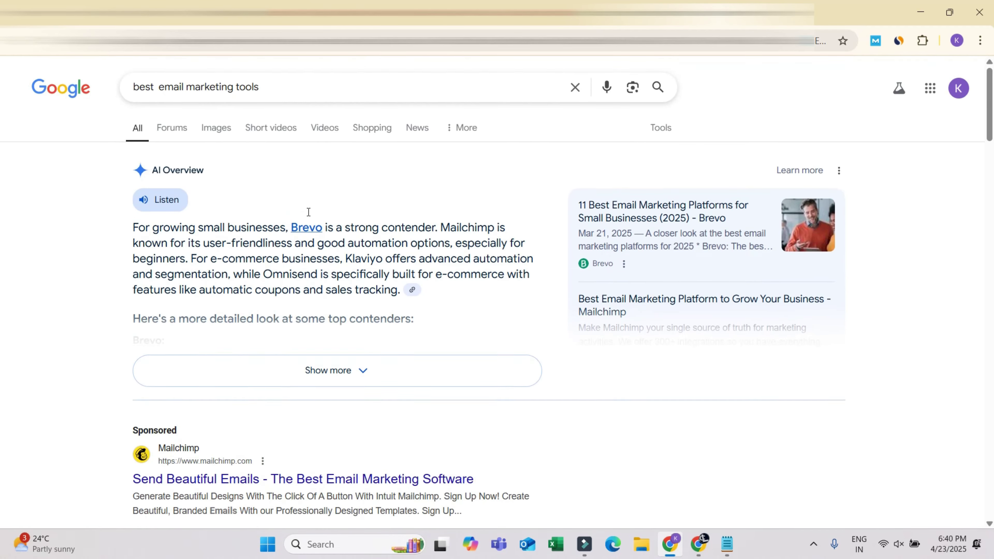
- Search Google for "best 10 email marketing tools" and find the email marketing services listing in the results
{"action": "left_click", "coordinate": [158, 85]}
{"action": "type", "text": "10"}
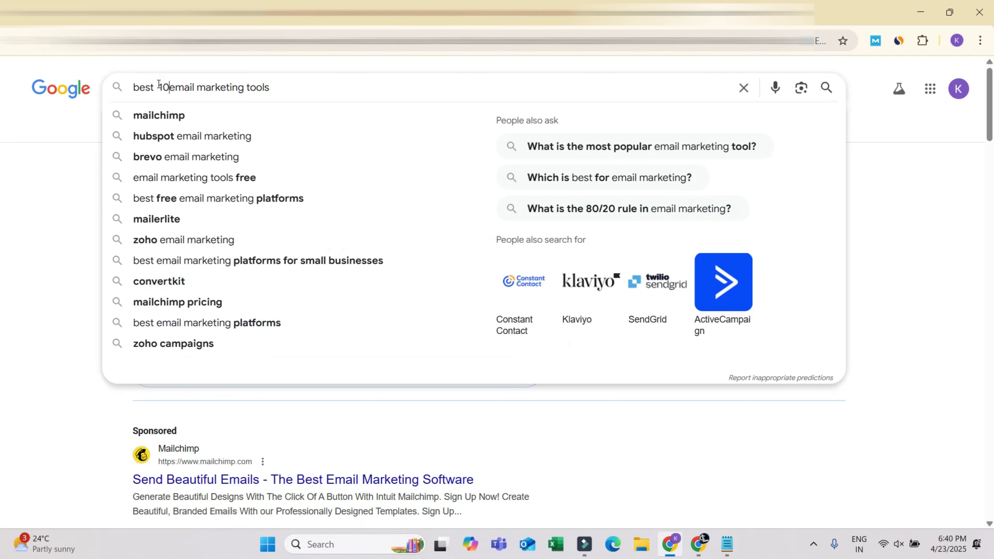
{"action": "key", "text": "Return"}
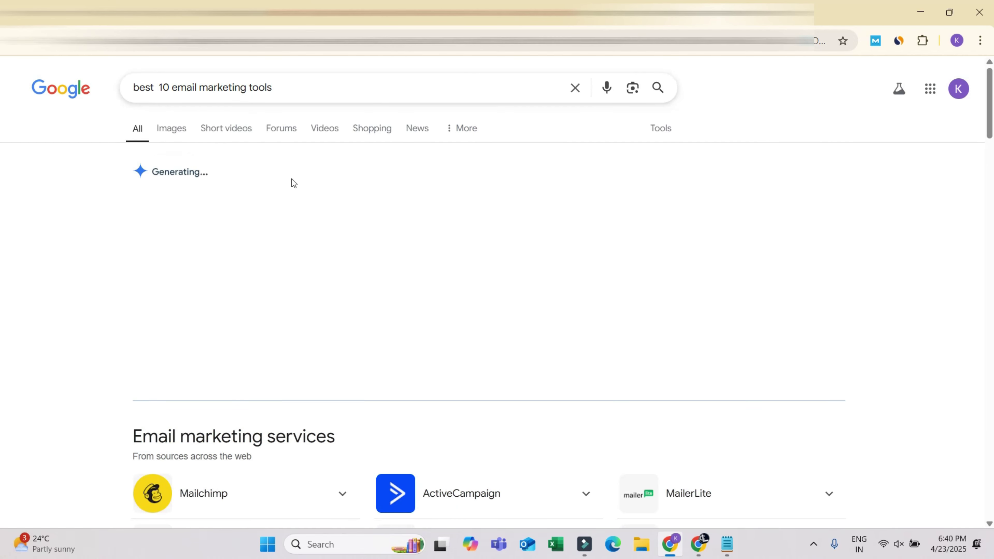
{"action": "scroll", "coordinate": [291, 207], "scroll_direction": "down", "scroll_amount": 5}
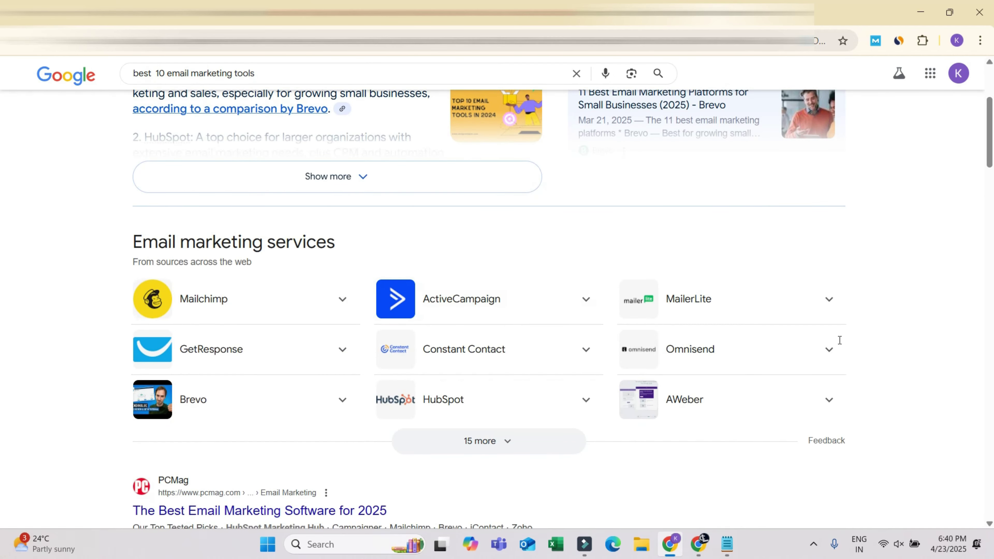
{"action": "scroll", "coordinate": [735, 415], "scroll_direction": "down", "scroll_amount": 3}
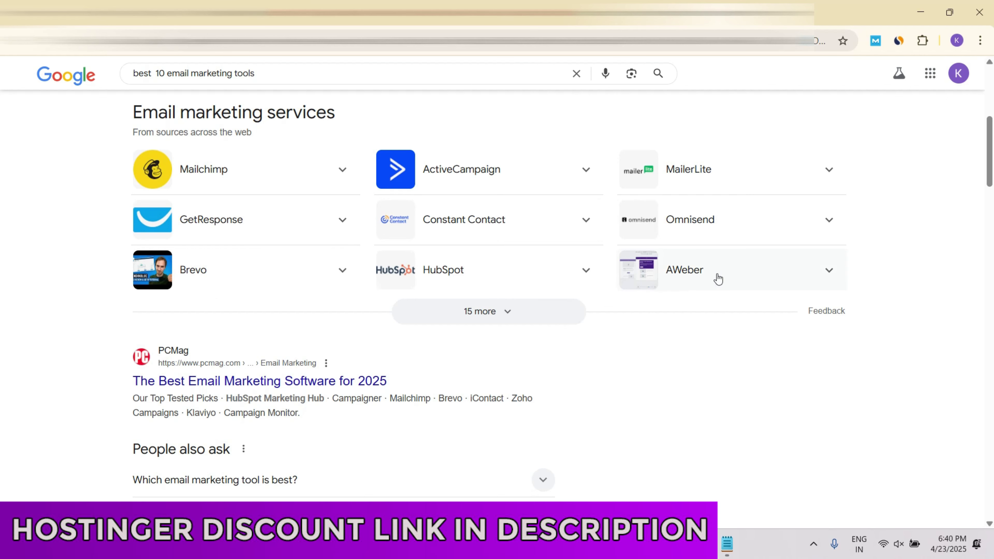
- Expand the email marketing services listing to show all entries and look through the brands
{"action": "left_click", "coordinate": [533, 321]}
{"action": "scroll", "coordinate": [310, 319], "scroll_direction": "down", "scroll_amount": 3}
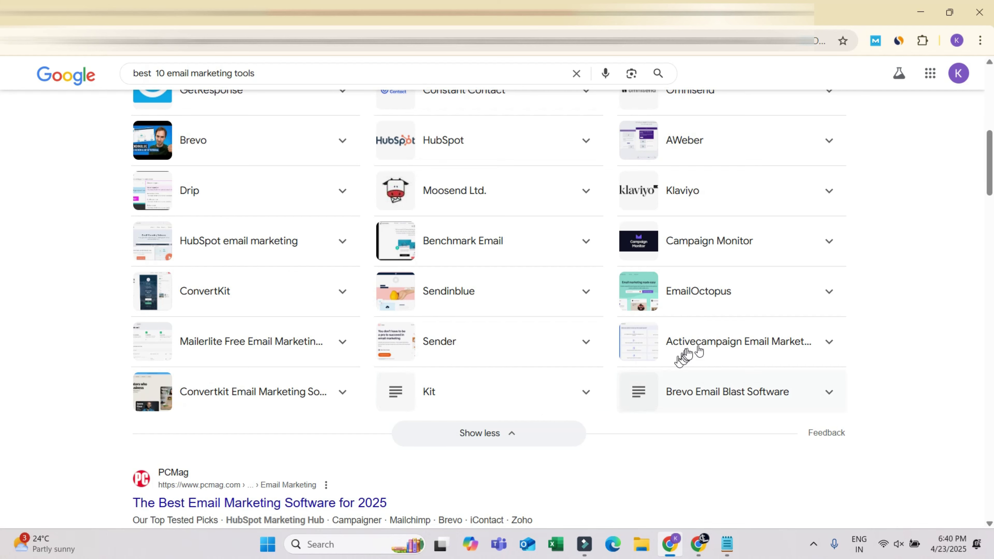
{"action": "scroll", "coordinate": [712, 293], "scroll_direction": "up", "scroll_amount": 3}
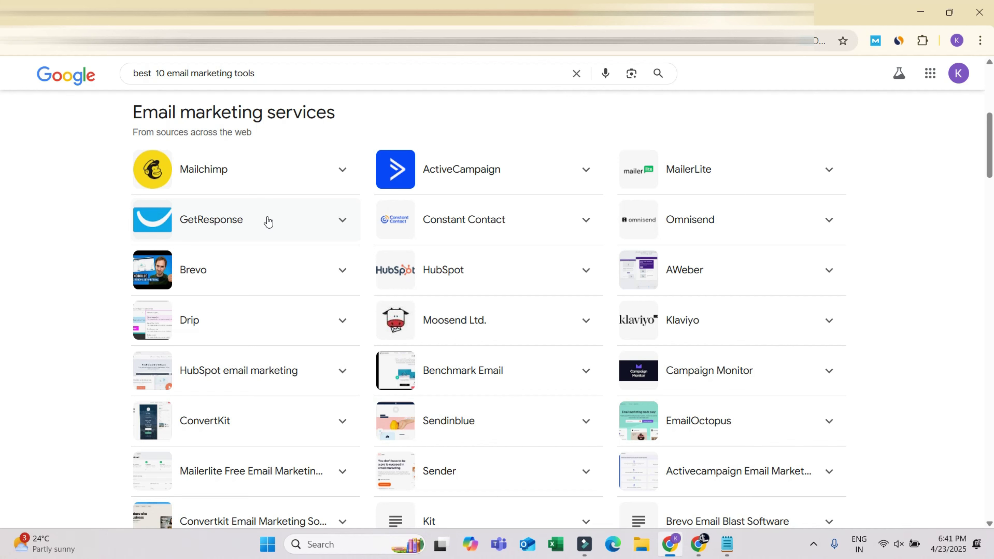
- Switch back to the Semrush window and scan the CPC column of the filtered email marketing keywords
{"action": "left_click", "coordinate": [700, 544]}
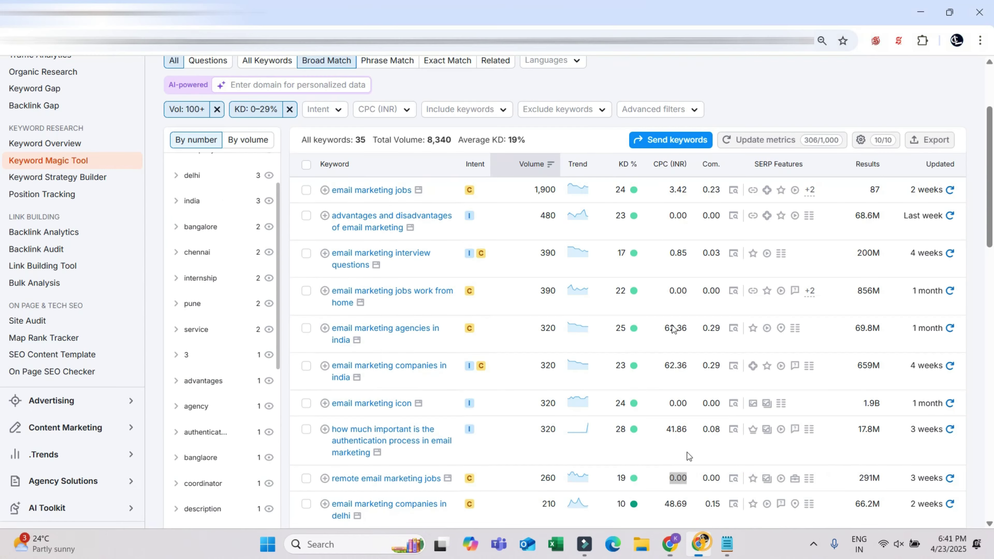
{"action": "scroll", "coordinate": [551, 195], "scroll_direction": "up", "scroll_amount": 4}
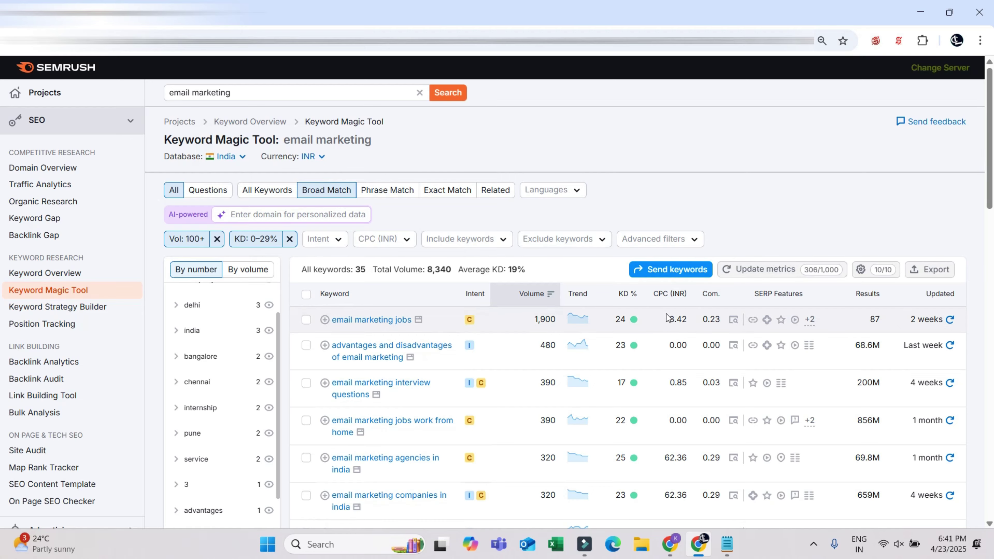
{"action": "scroll", "coordinate": [667, 318], "scroll_direction": "down", "scroll_amount": 10}
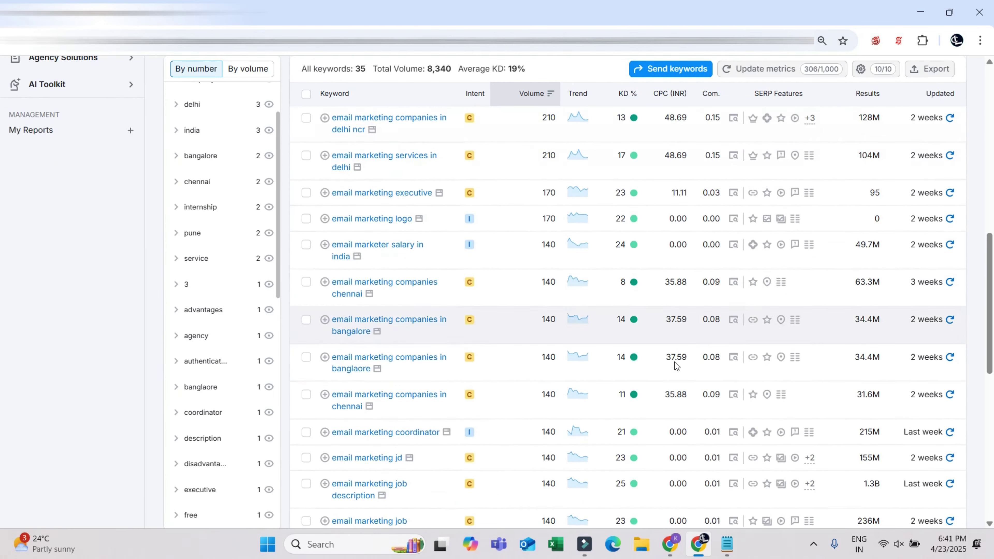
{"action": "scroll", "coordinate": [677, 360], "scroll_direction": "up", "scroll_amount": 12}
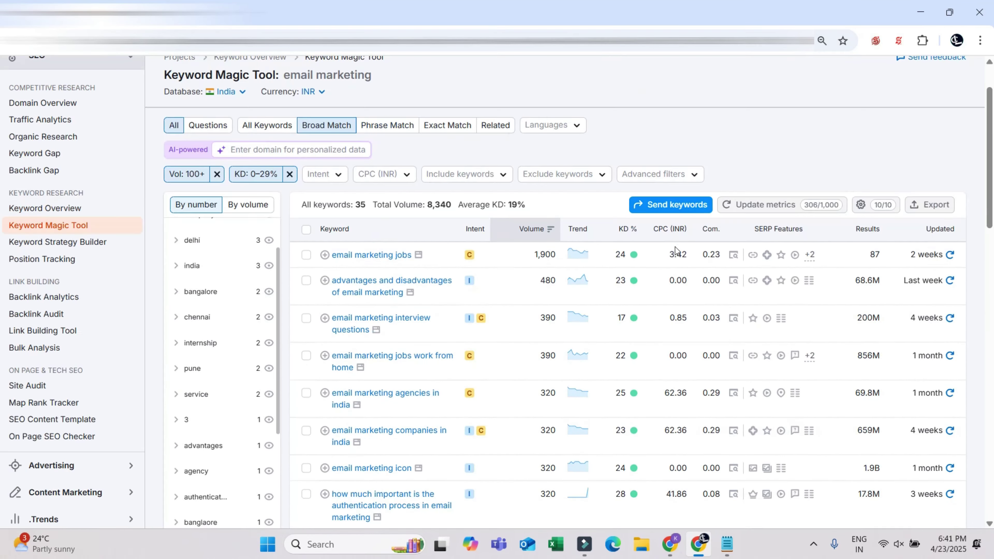
{"action": "scroll", "coordinate": [675, 251], "scroll_direction": "up", "scroll_amount": 2}
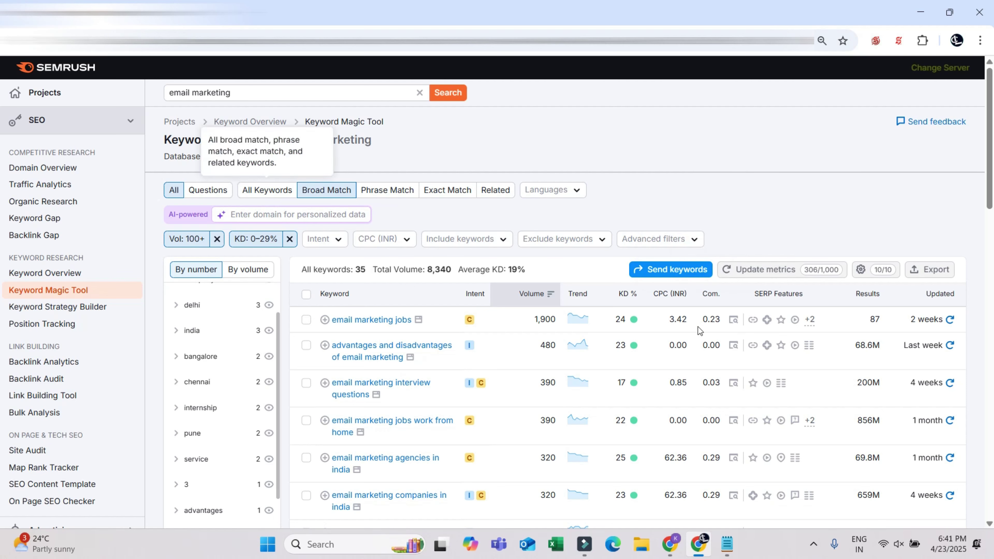
- Compare the CPC of "email marketing agencies in india" and "email marketing companies in india" with the remaining keywords down to the list's end
{"action": "scroll", "coordinate": [675, 312], "scroll_direction": "down", "scroll_amount": 5}
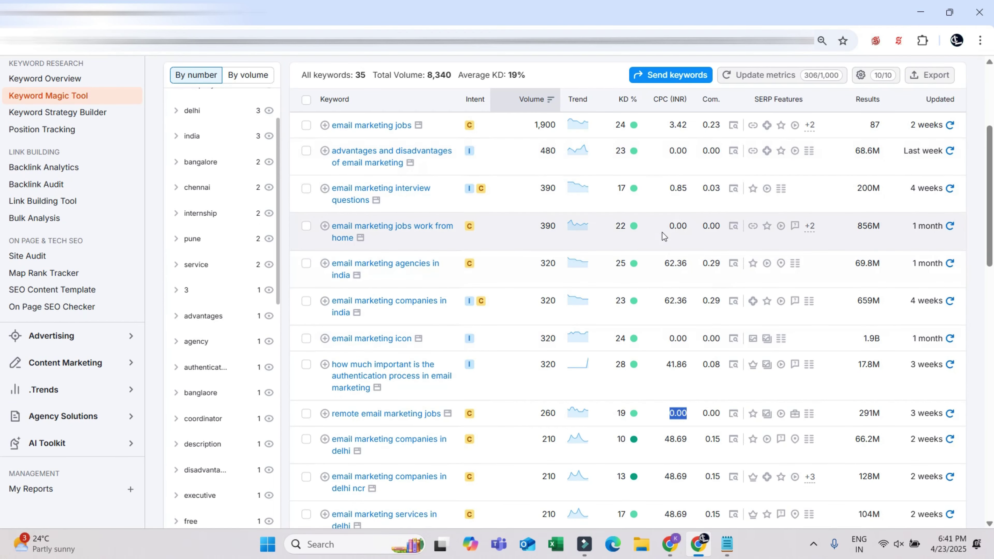
{"action": "double_click", "coordinate": [671, 264]}
{"action": "left_click", "coordinate": [662, 294]}
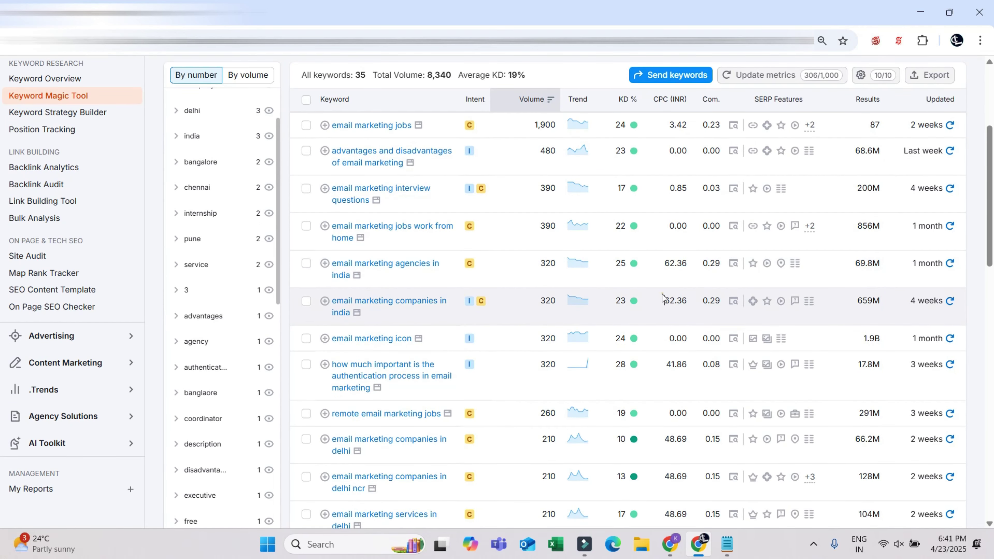
{"action": "double_click", "coordinate": [662, 294]}
{"action": "scroll", "coordinate": [665, 298], "scroll_direction": "down", "scroll_amount": 10}
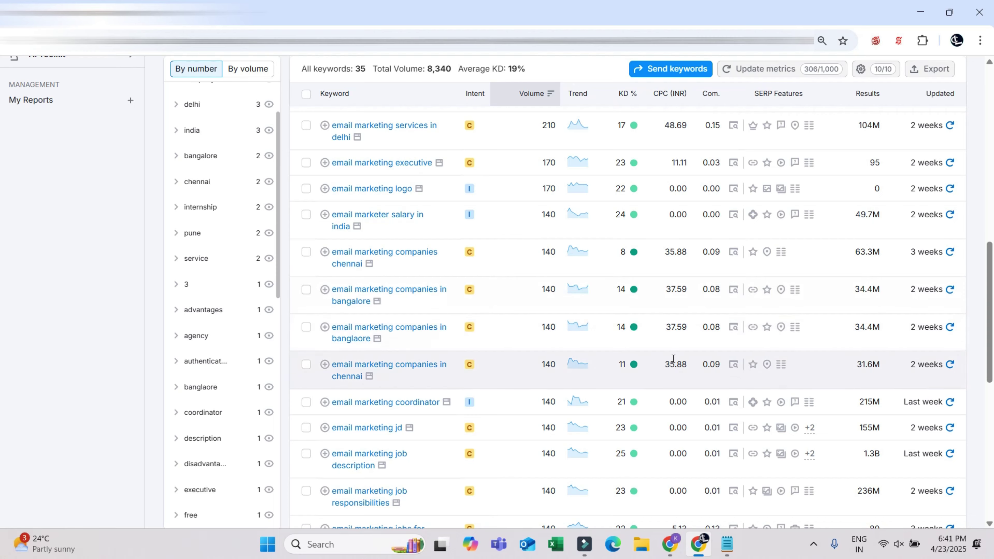
{"action": "scroll", "coordinate": [673, 359], "scroll_direction": "down", "scroll_amount": 10}
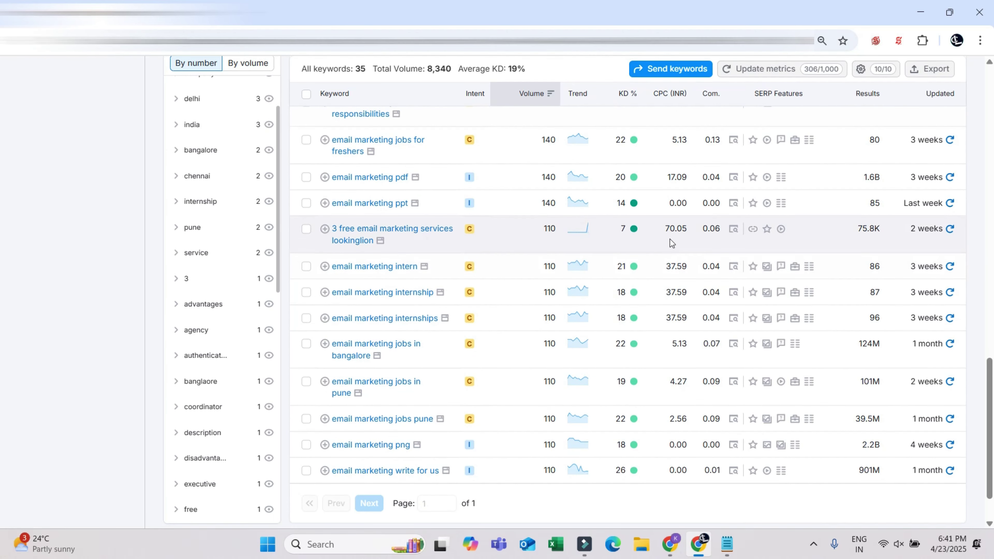
{"action": "scroll", "coordinate": [669, 243], "scroll_direction": "down", "scroll_amount": 2}
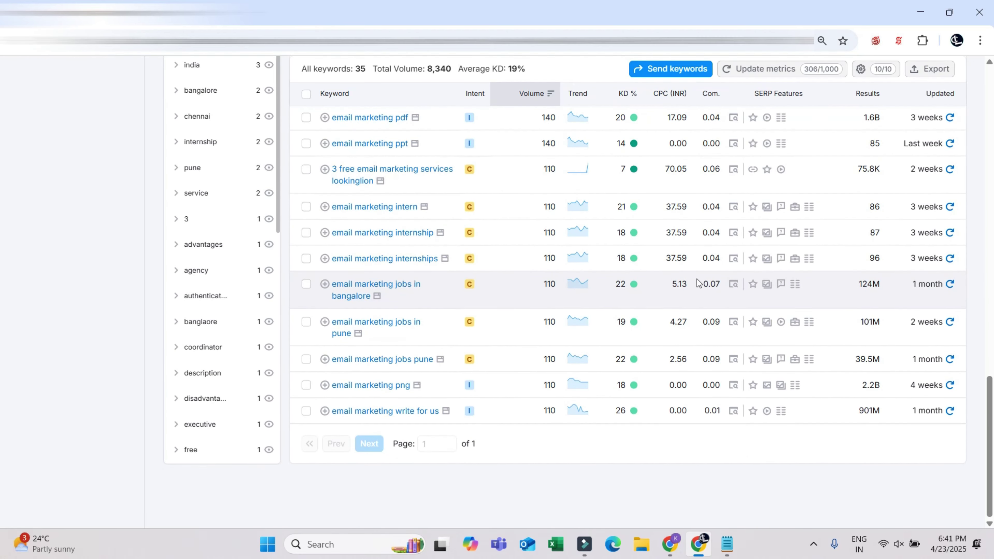
- Sort the keywords by highest CPC and remove the 0–29% keyword difficulty and 100+ volume filters
{"action": "scroll", "coordinate": [661, 274], "scroll_direction": "up", "scroll_amount": 10}
{"action": "scroll", "coordinate": [661, 180], "scroll_direction": "up", "scroll_amount": 10}
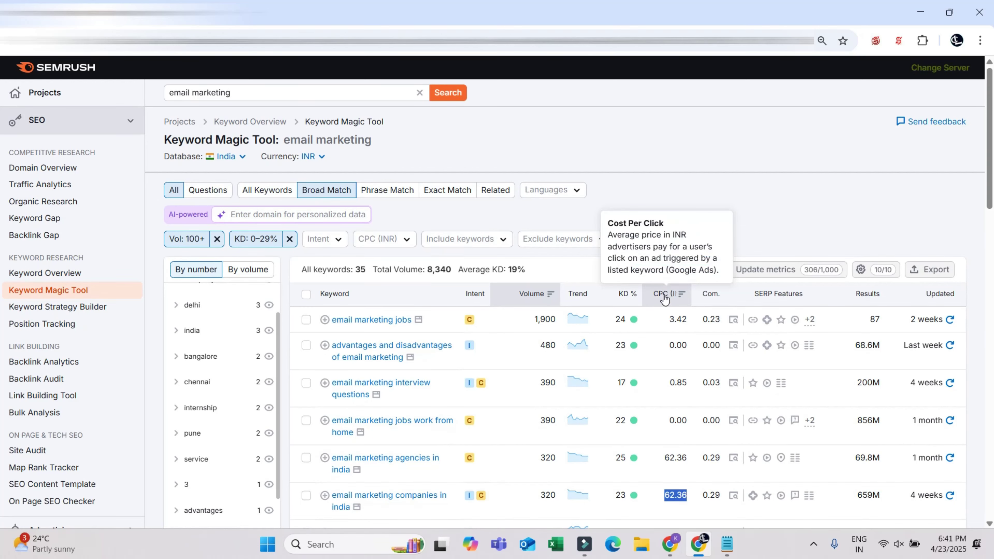
{"action": "left_click", "coordinate": [664, 297]}
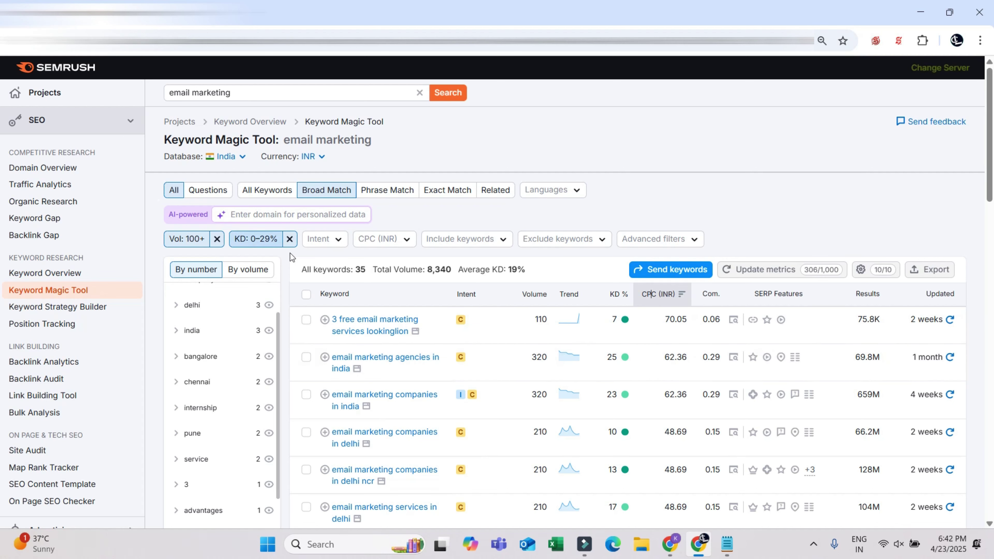
{"action": "left_click", "coordinate": [289, 239]}
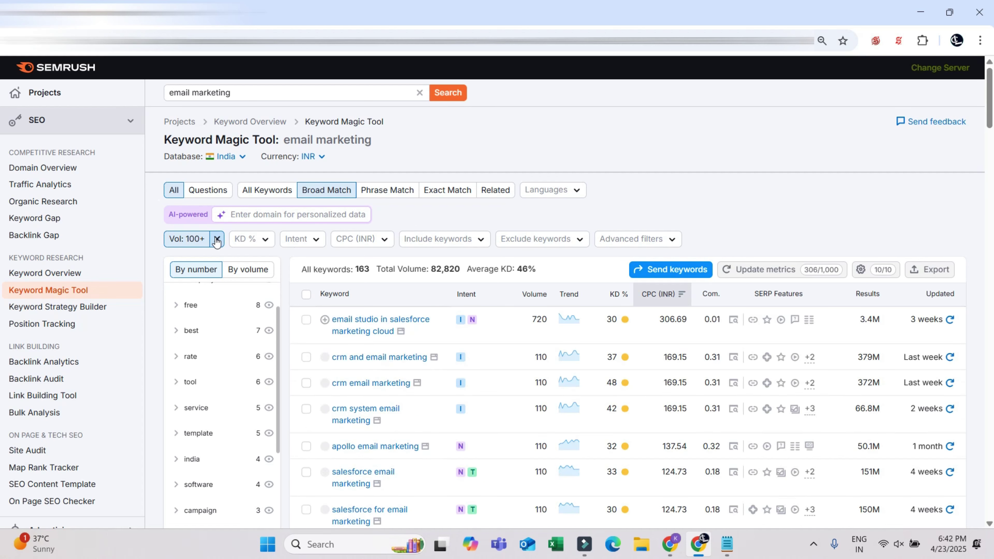
{"action": "left_click", "coordinate": [216, 240]}
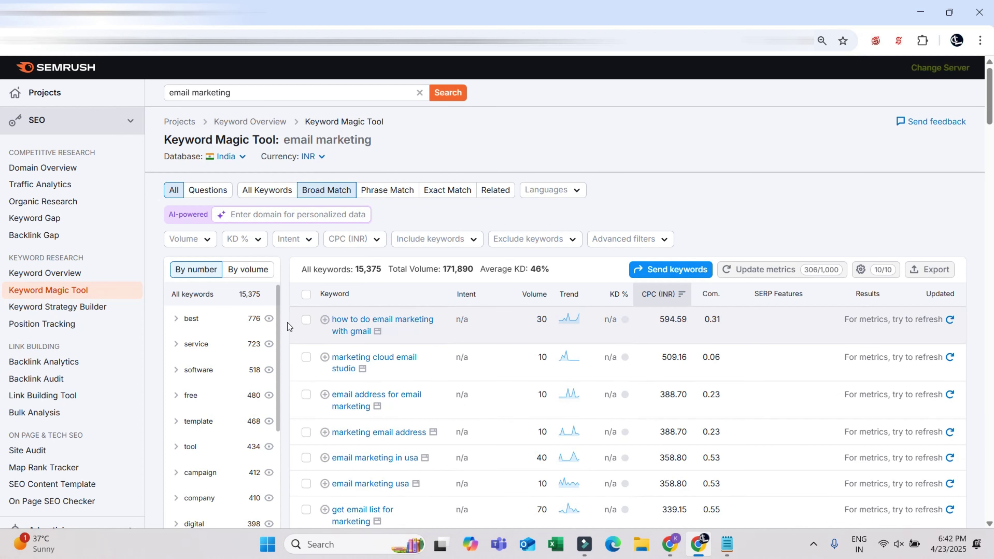
- Examine the CPC of "how to do email marketing with gmail" and of the other high-CPC keywords below it
{"action": "left_click_drag", "start_coordinate": [332, 319], "coordinate": [372, 332]}
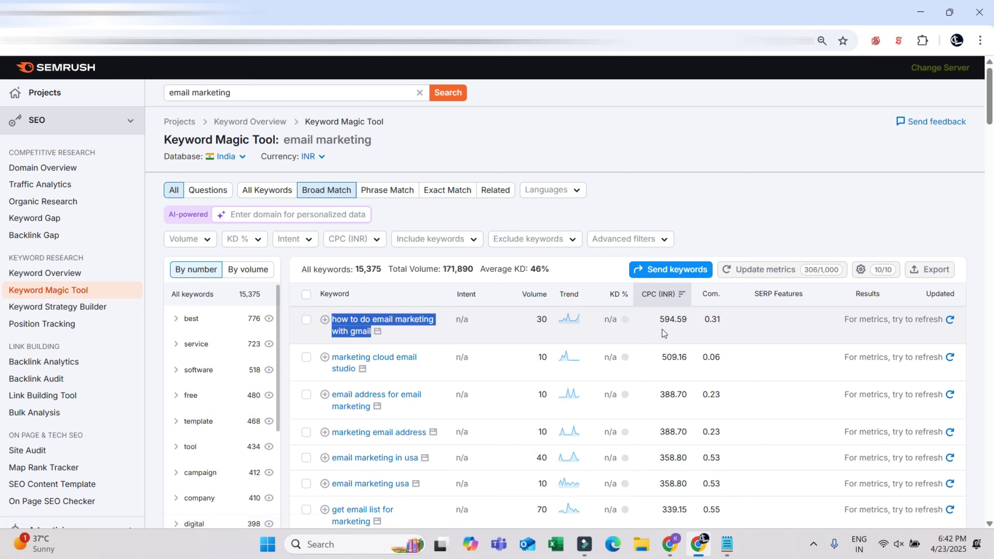
{"action": "left_click_drag", "start_coordinate": [660, 320], "coordinate": [685, 318]}
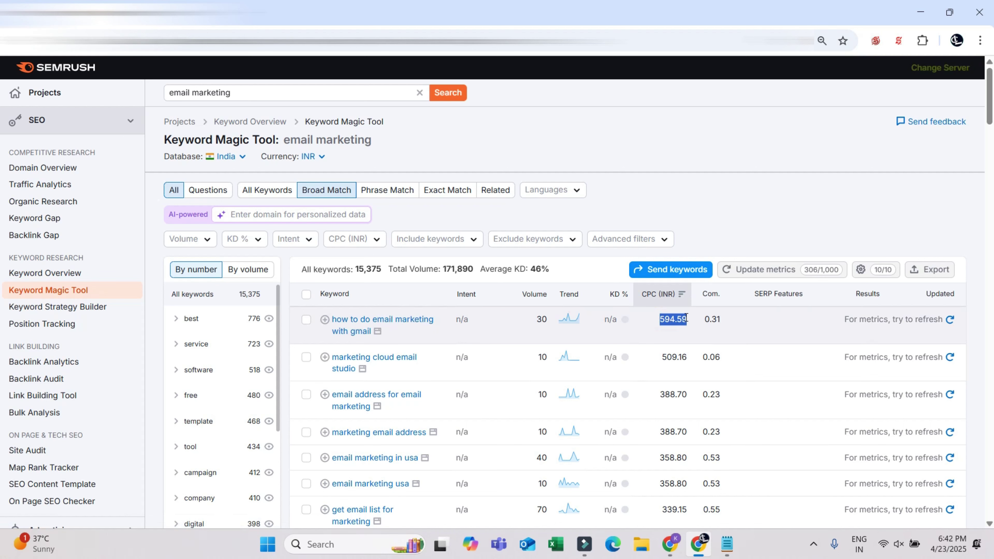
{"action": "left_click", "coordinate": [685, 318]}
{"action": "double_click", "coordinate": [685, 319]}
{"action": "scroll", "coordinate": [371, 408], "scroll_direction": "down", "scroll_amount": 5}
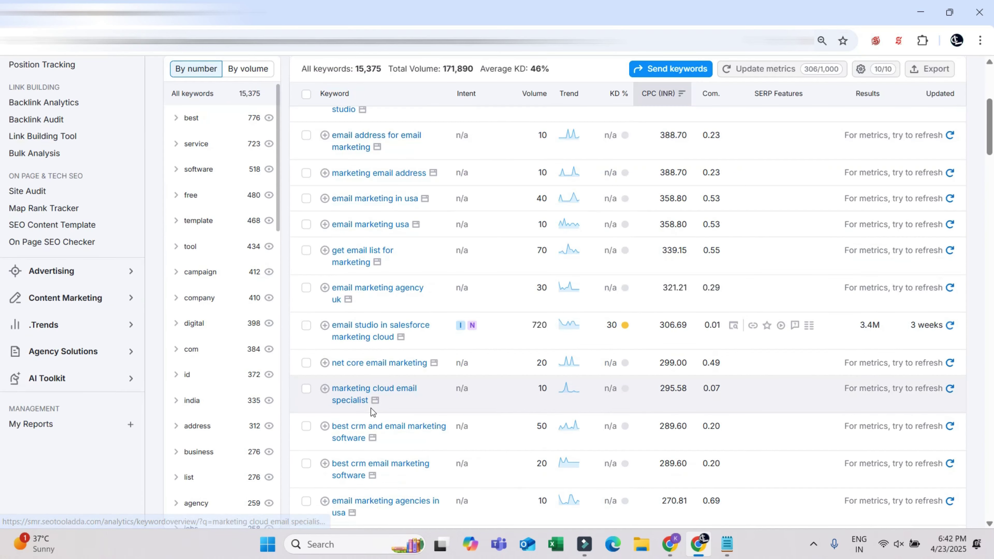
{"action": "scroll", "coordinate": [582, 364], "scroll_direction": "up", "scroll_amount": 5}
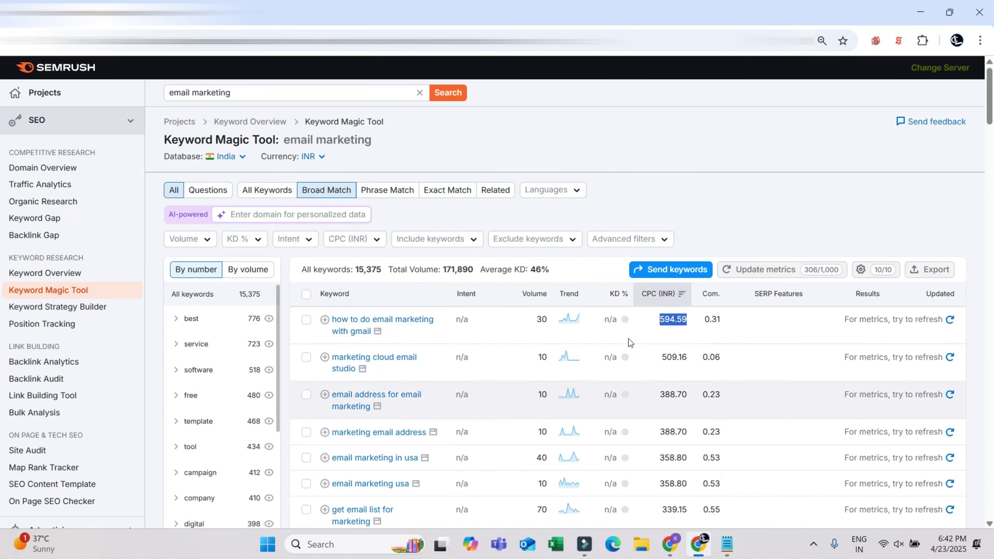